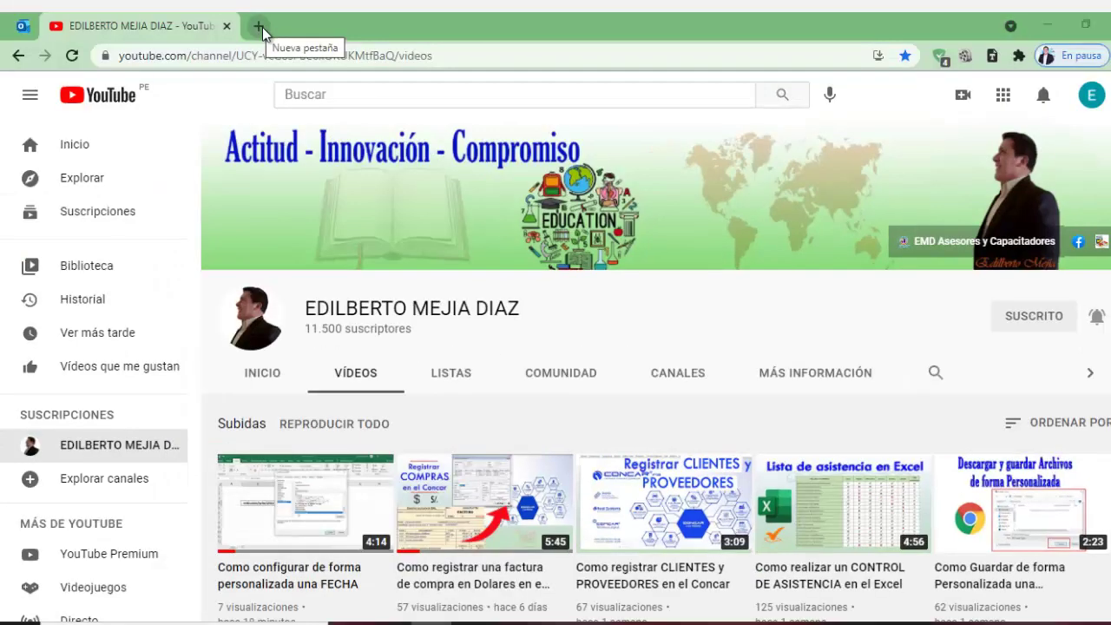
In a new tab, search Google for SUNAT and open the official sunat.gob.pe site.
left_click(262, 27)
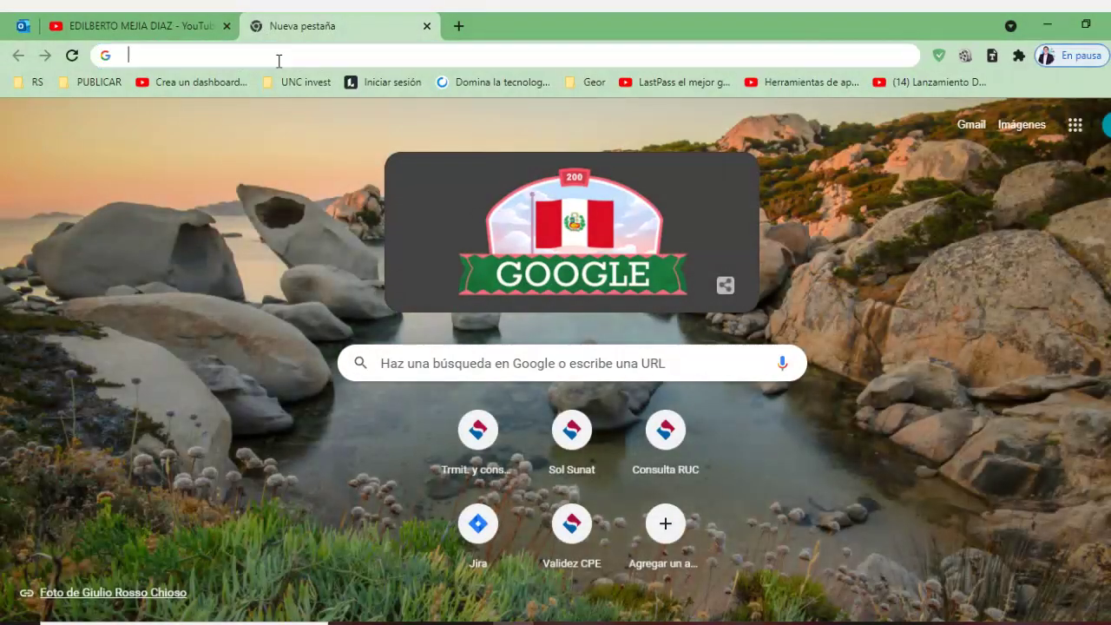
left_click(278, 60)
type("SUNAT")
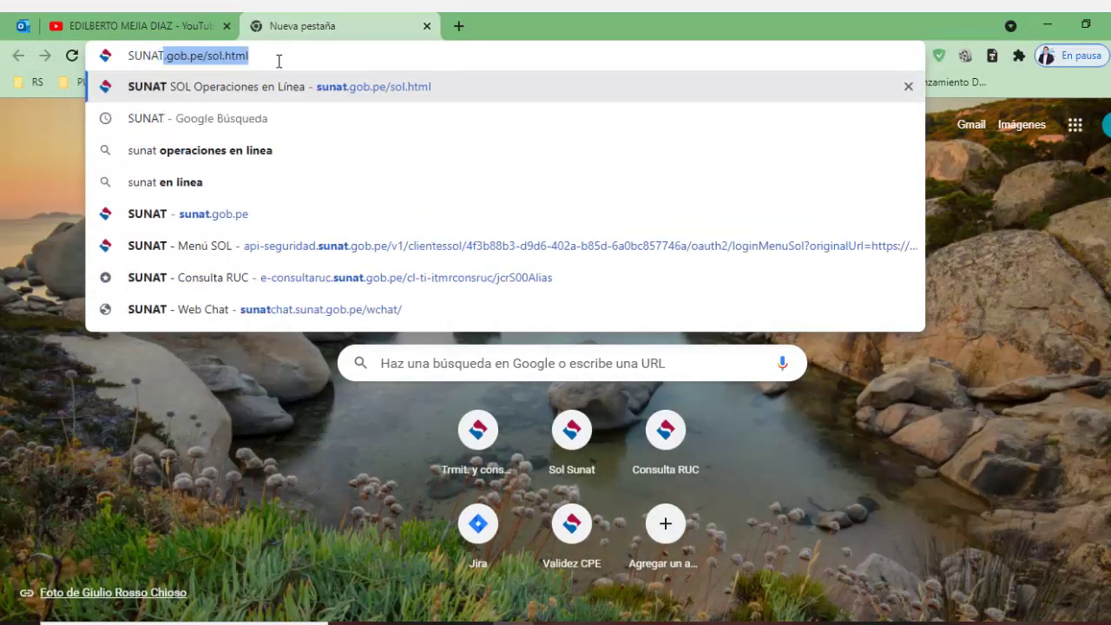
key("Delete")
key("Return")
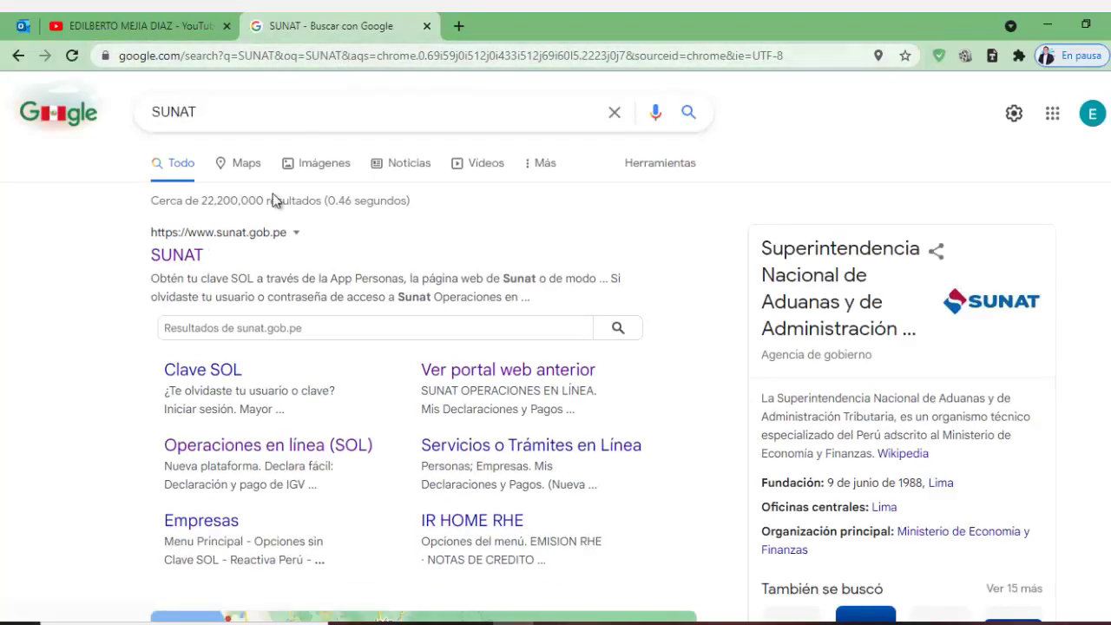
left_click(176, 254)
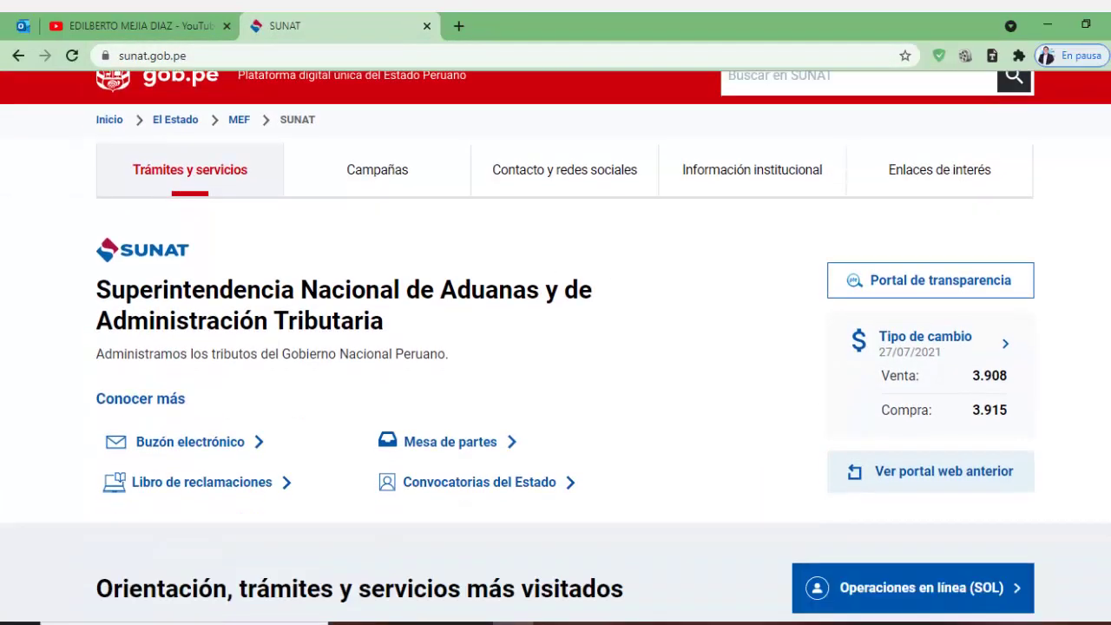
Go to Operaciones en línea (SOL) and enter the Nueva plataforma login.
scroll(1011, 372, "down", 2)
left_click(906, 477)
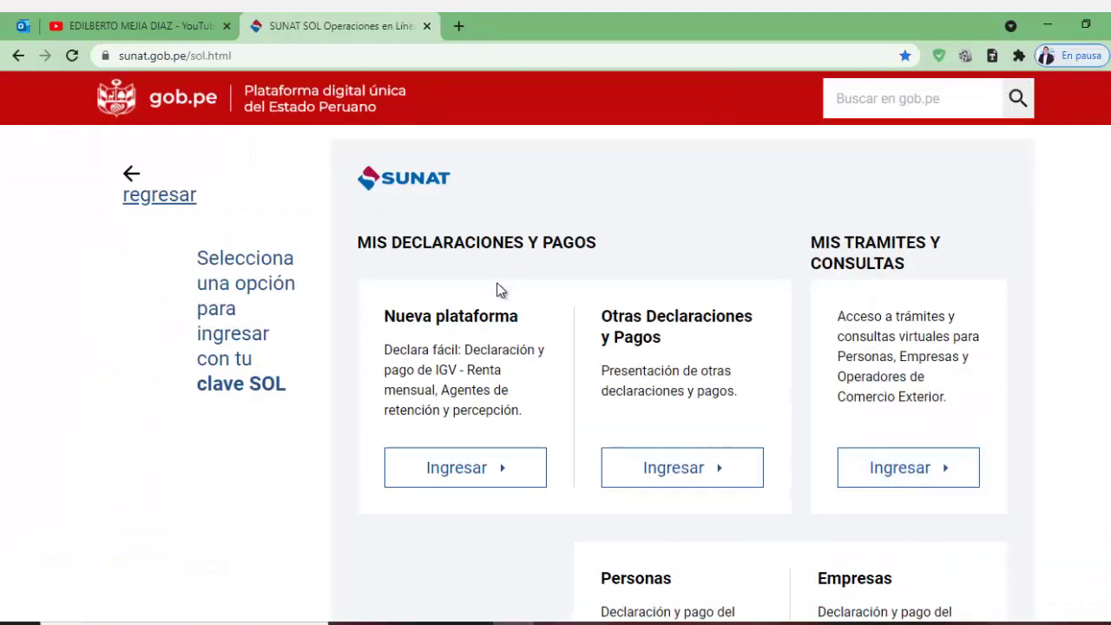
left_click(447, 471)
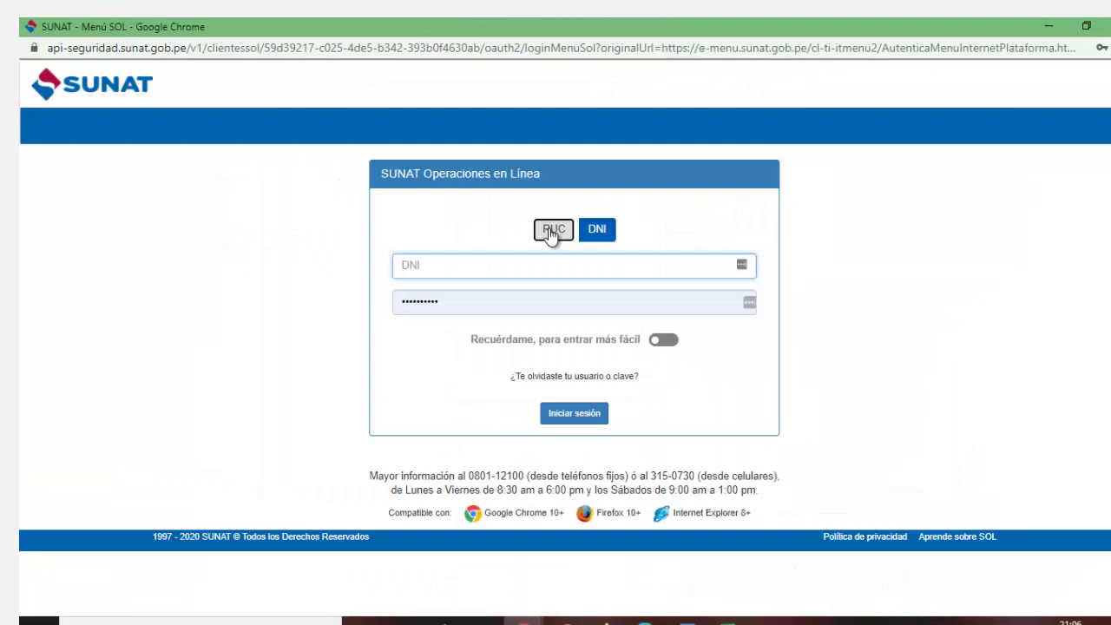
Switch the login to the DNI option and enter the DNI number.
left_click(552, 230)
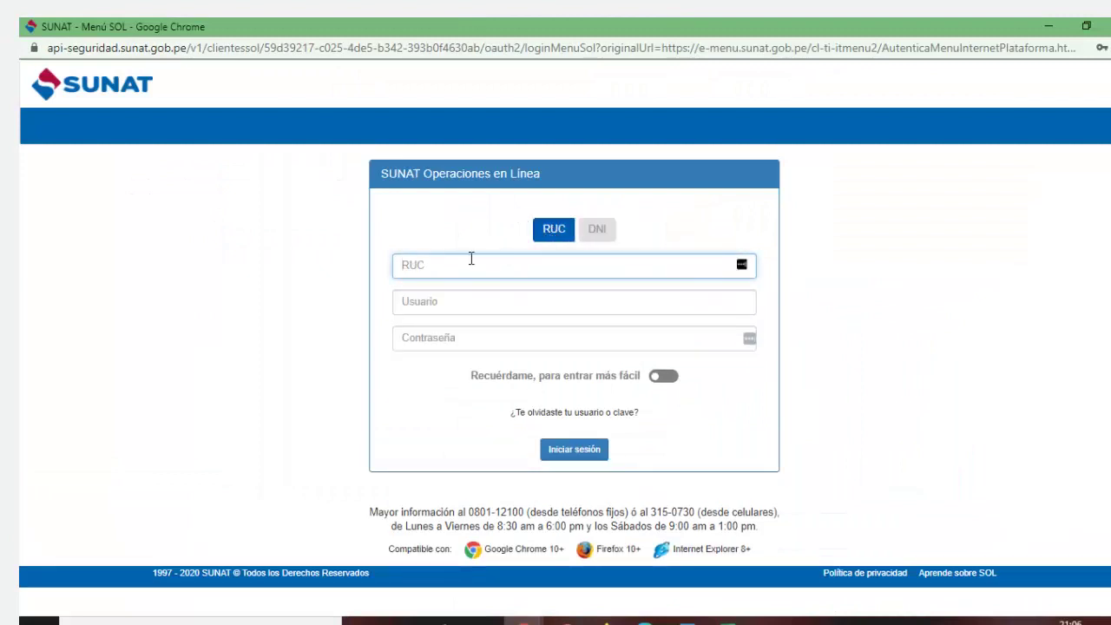
left_click(596, 229)
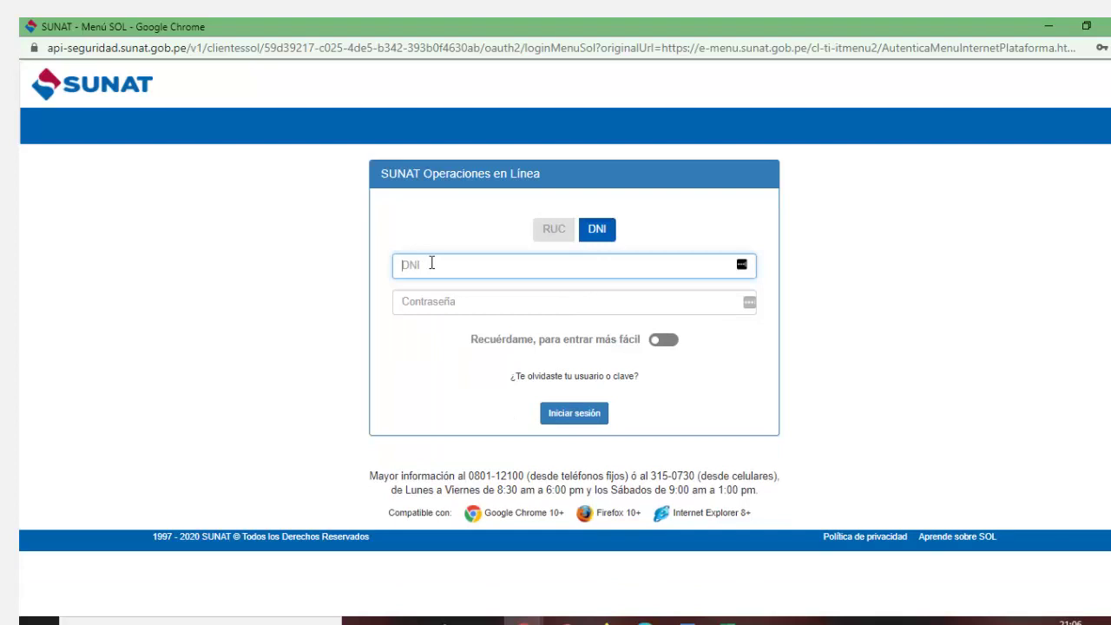
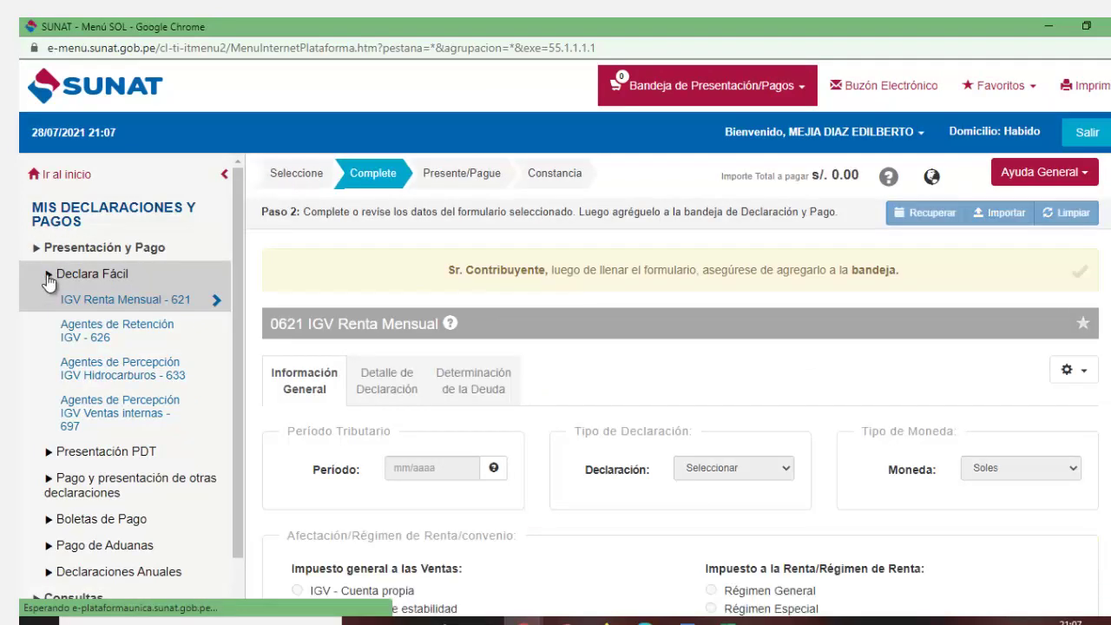
Collapse Declara Fácil, expand Pago y presentación de otras declaraciones, and open Pago de Detracciones.
left_click(49, 277)
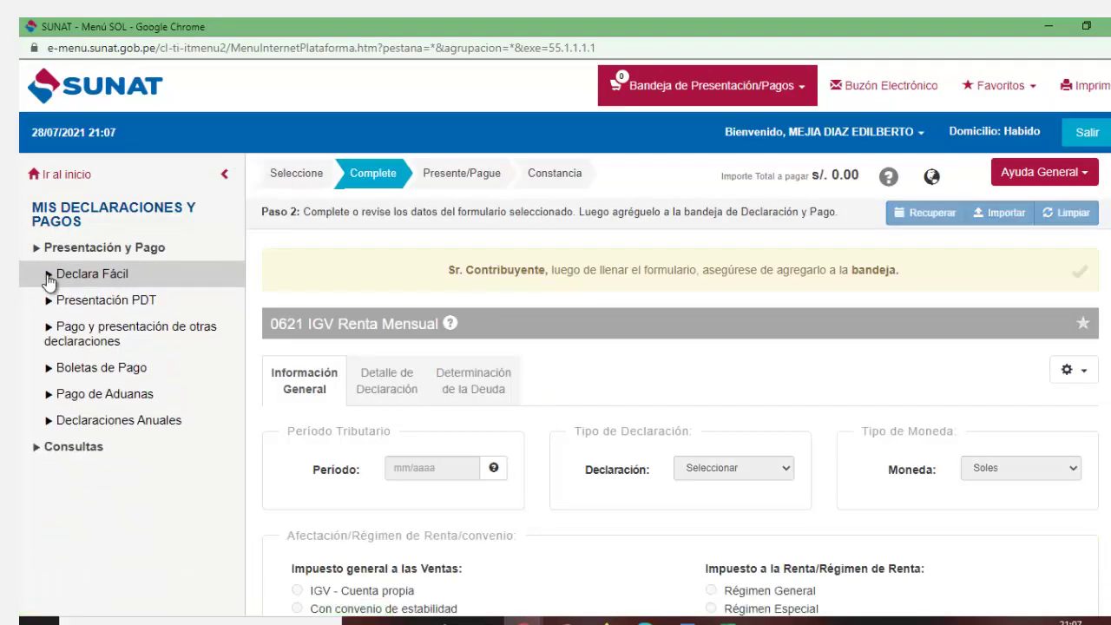
left_click(46, 332)
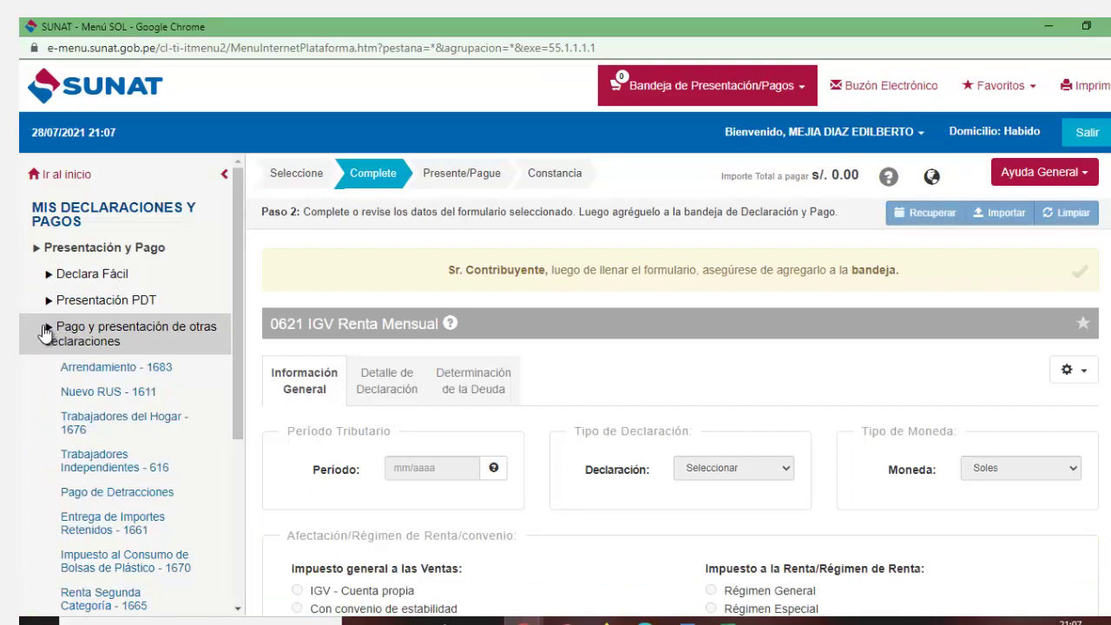
left_click(101, 498)
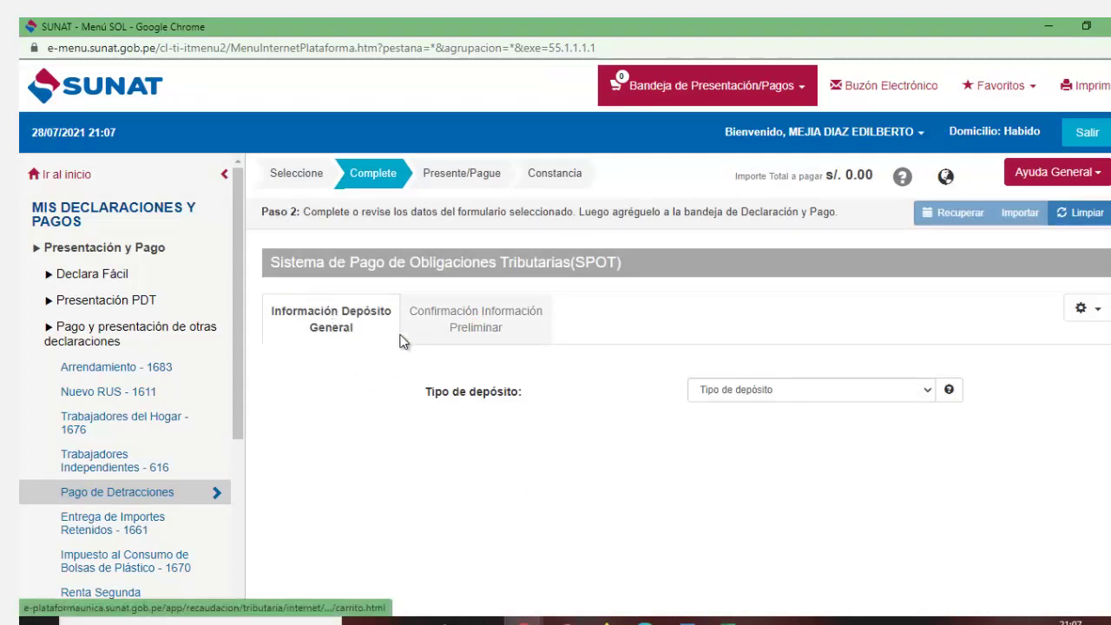
Set Tipo de depósito to Individual, after briefly choosing Masivo.
left_click(822, 396)
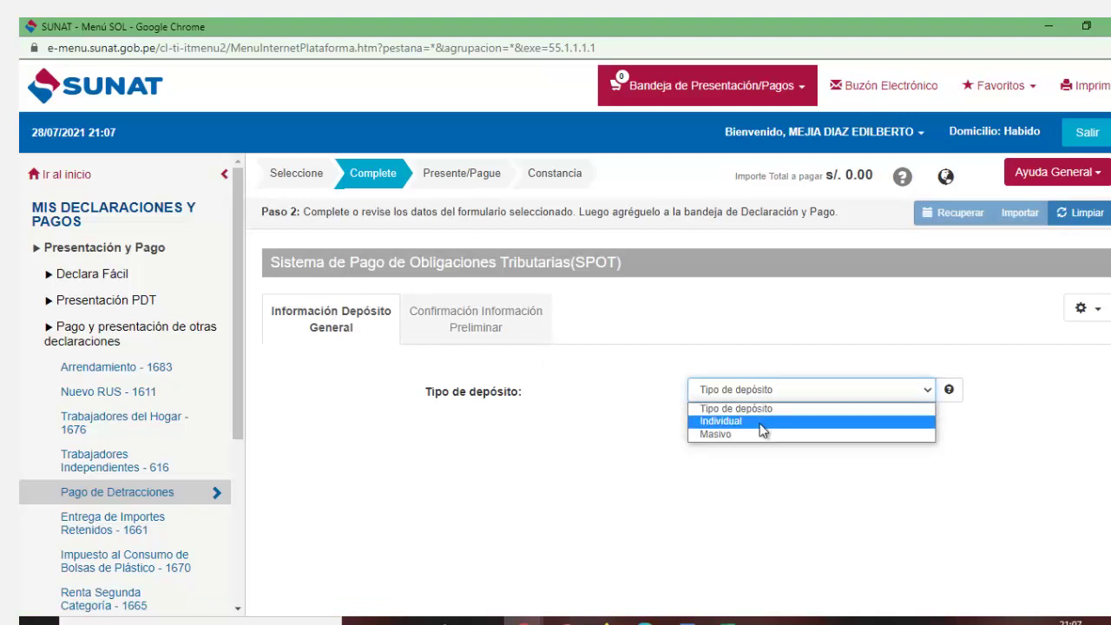
left_click(714, 433)
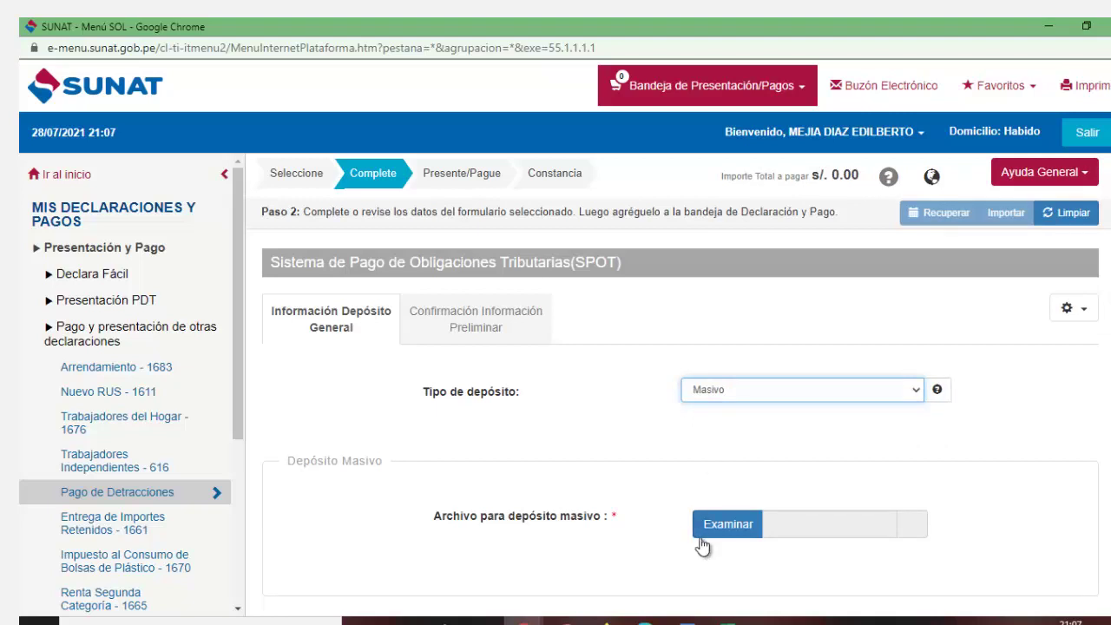
left_click(767, 395)
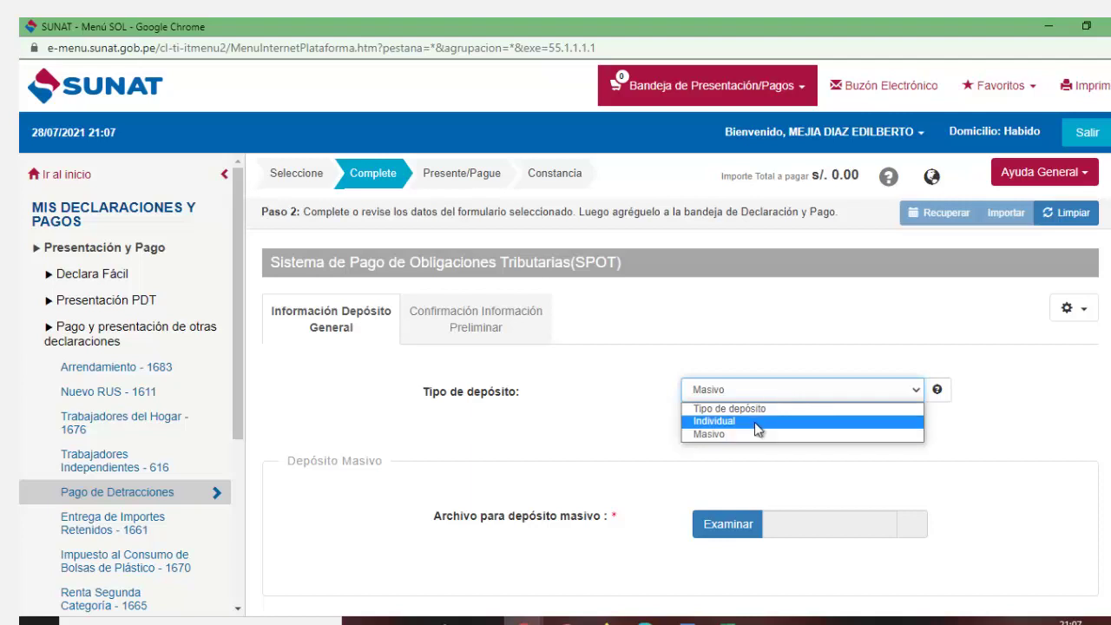
left_click(754, 422)
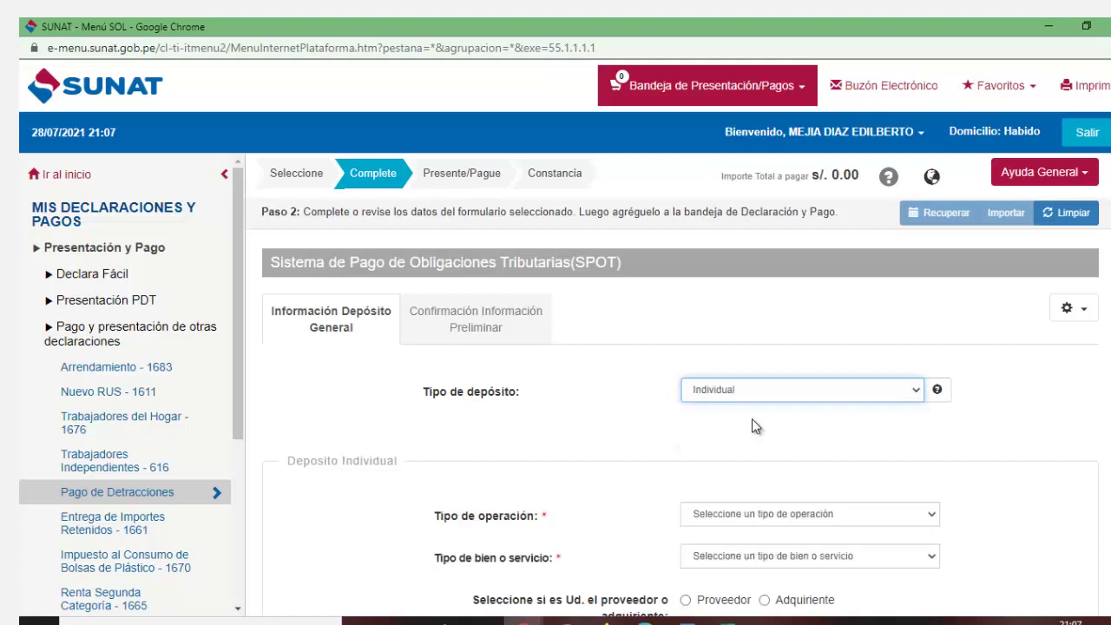
scroll(736, 411, "down", 2)
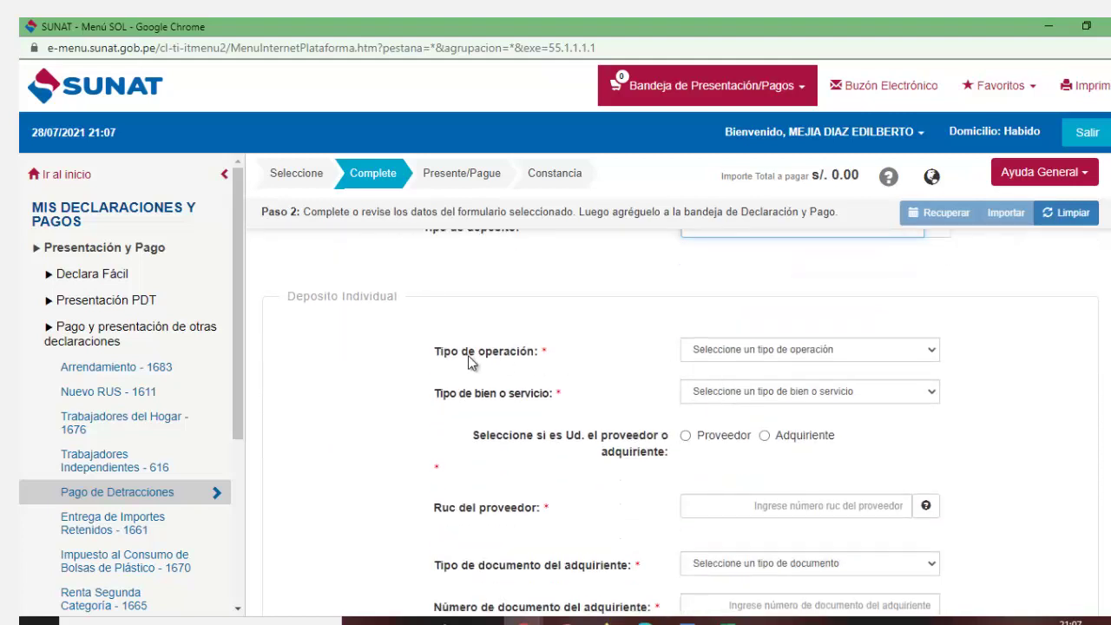
Choose operation 01 - Venta de bienes o prestación de servicios and service 022 - Otros servicios empresariales.
left_click(715, 352)
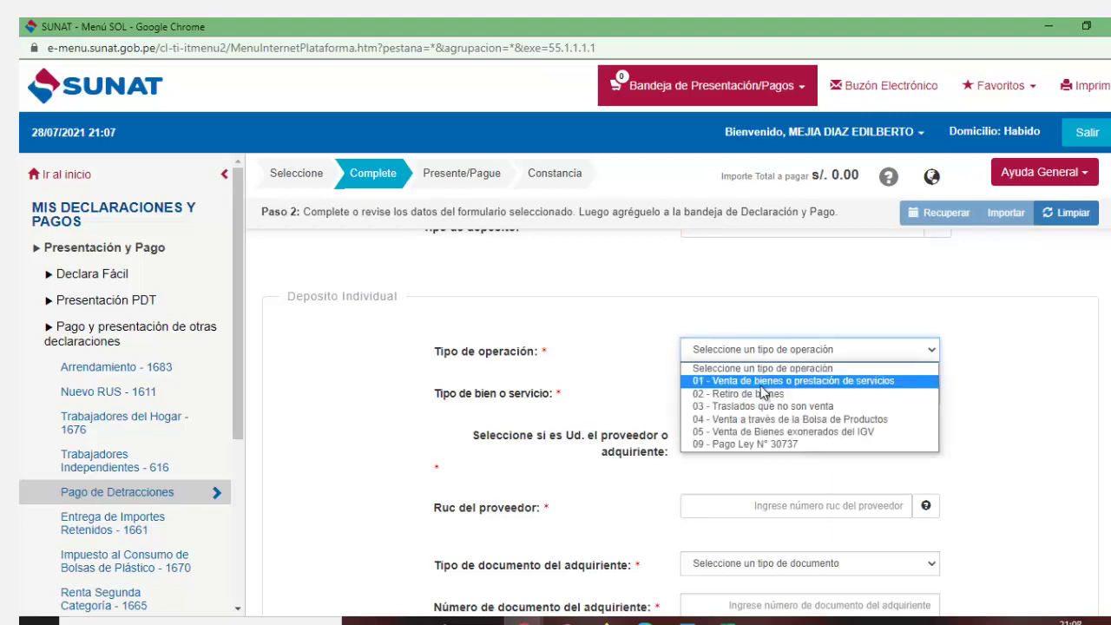
left_click(762, 350)
left_click(761, 350)
left_click(855, 383)
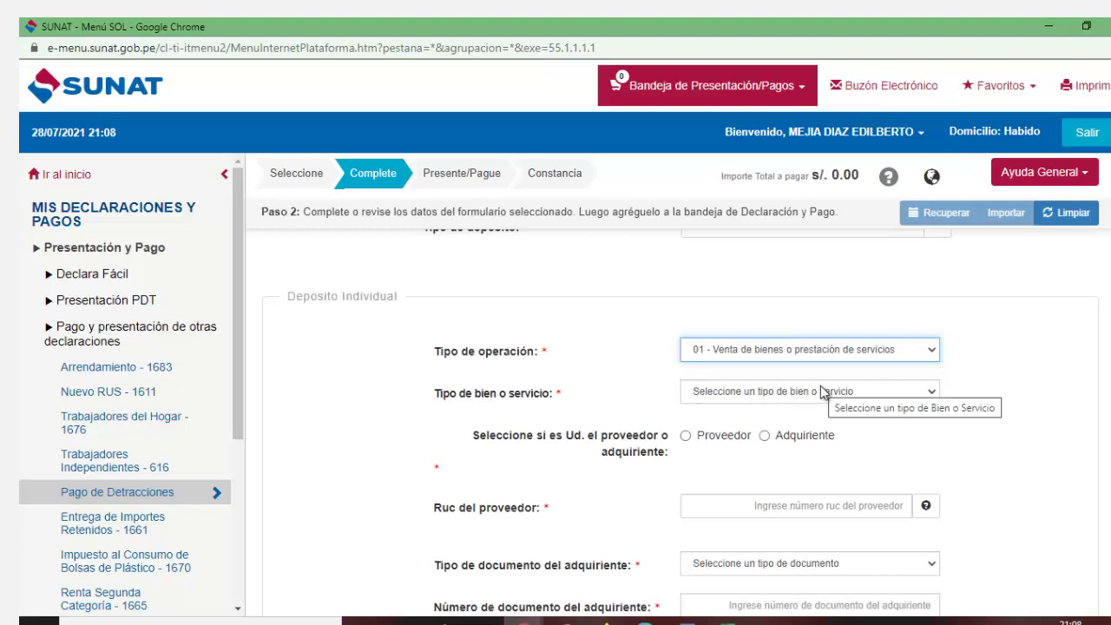
left_click(821, 392)
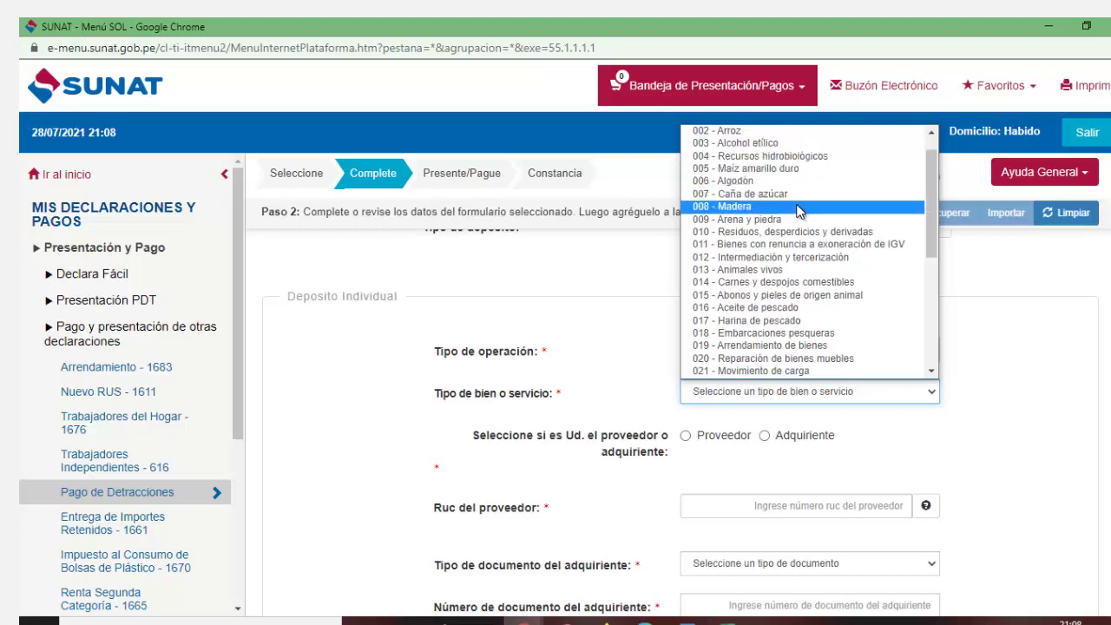
scroll(799, 210, "down", 5)
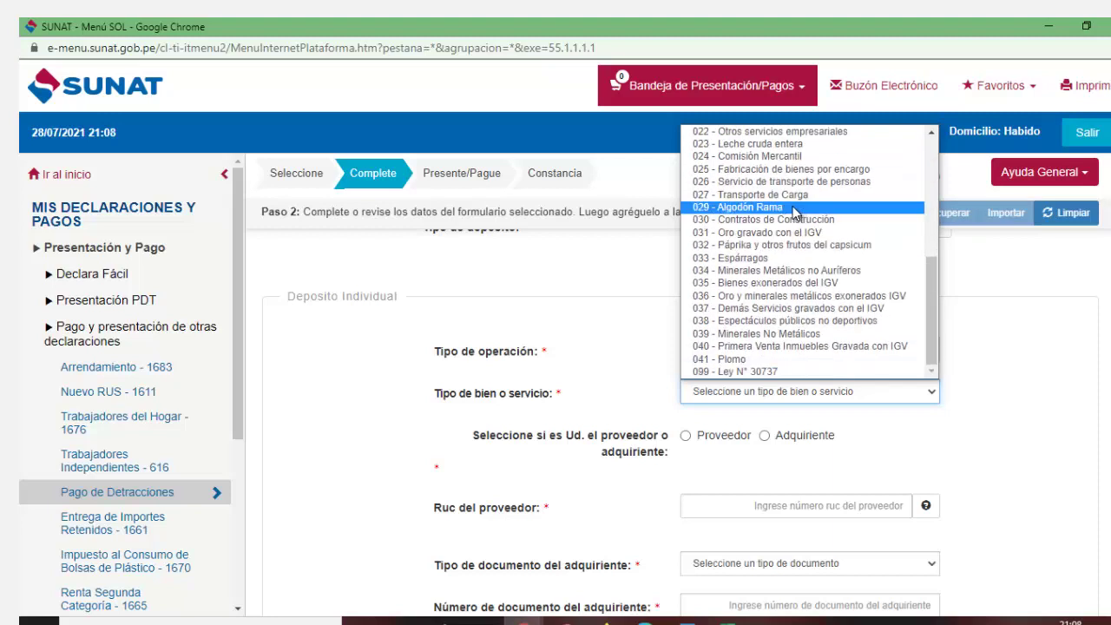
left_click(746, 137)
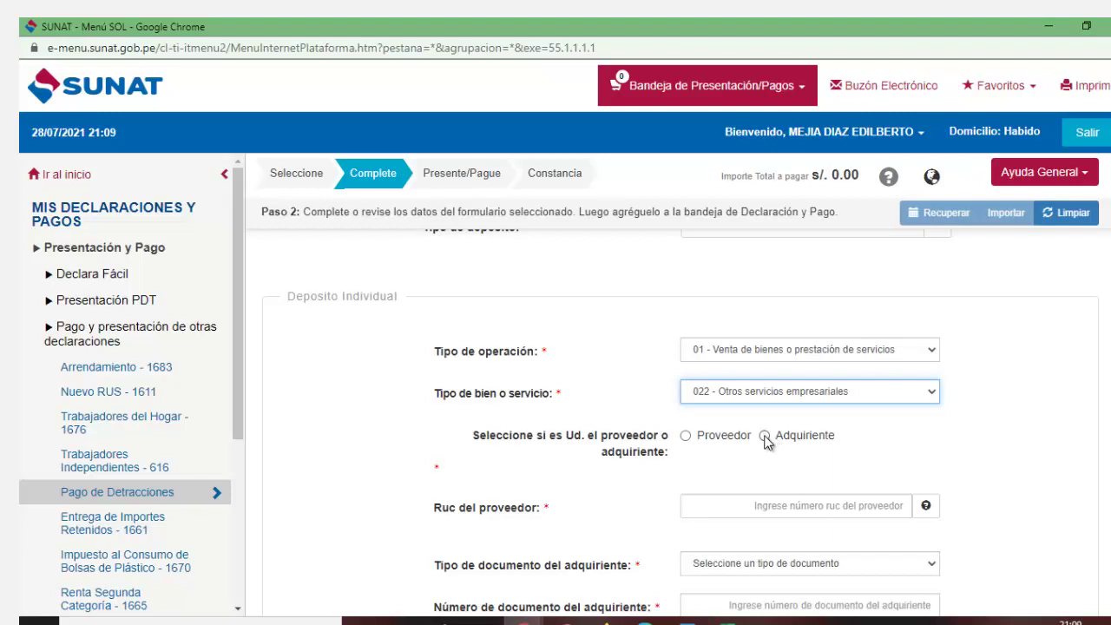
Mark the depositor as Adquiriente rather than Proveedor.
left_click(765, 437)
scroll(766, 436, "down", 1)
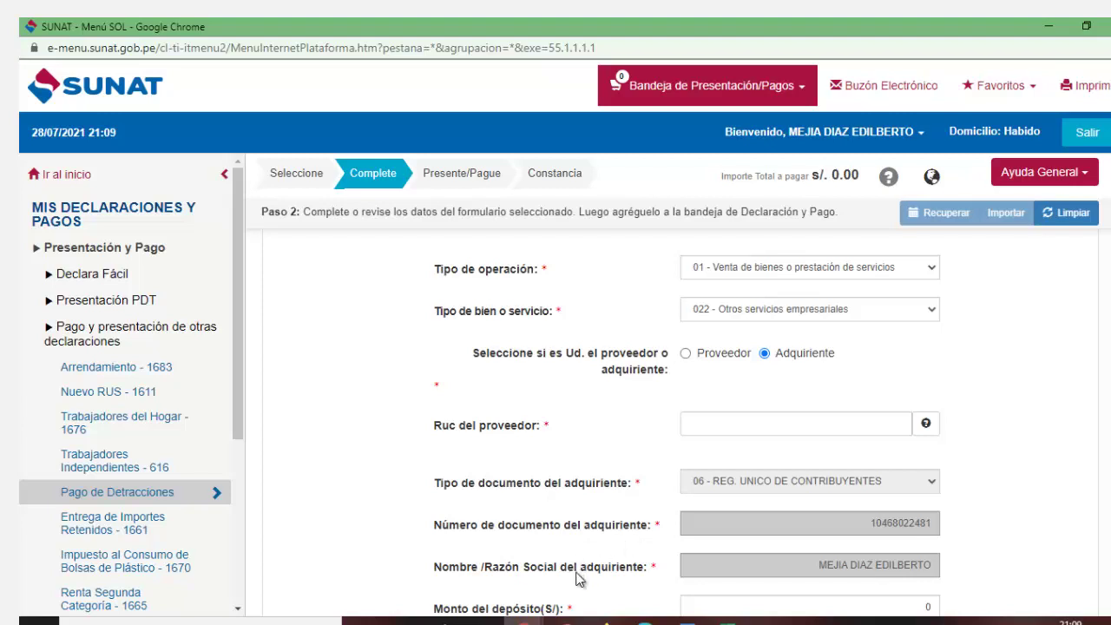
left_click(686, 356)
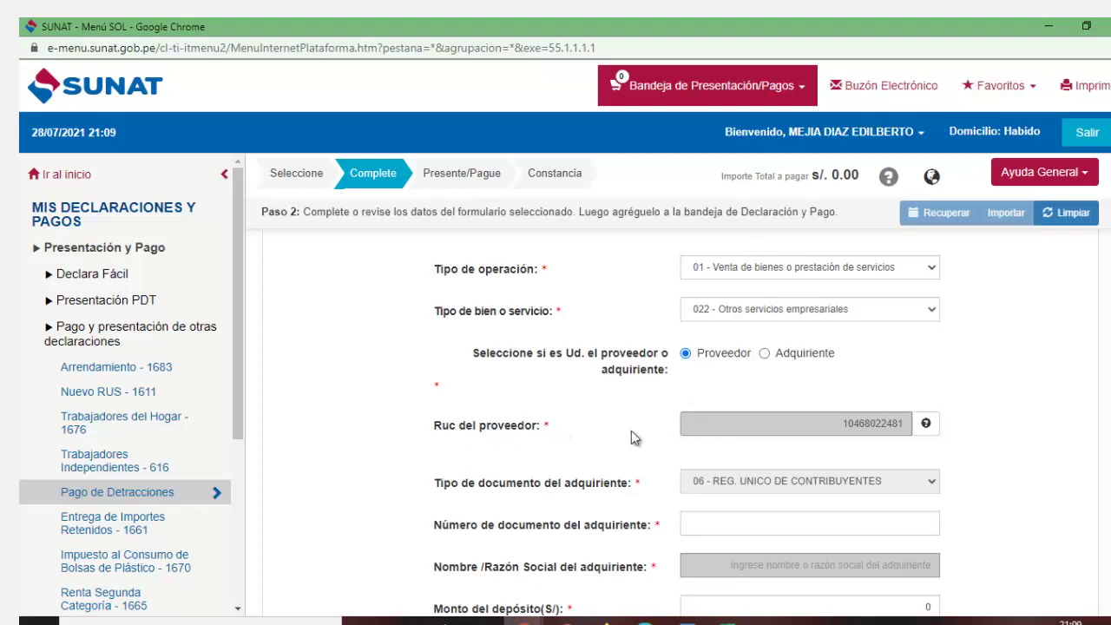
left_click(766, 353)
scroll(787, 401, "down", 1)
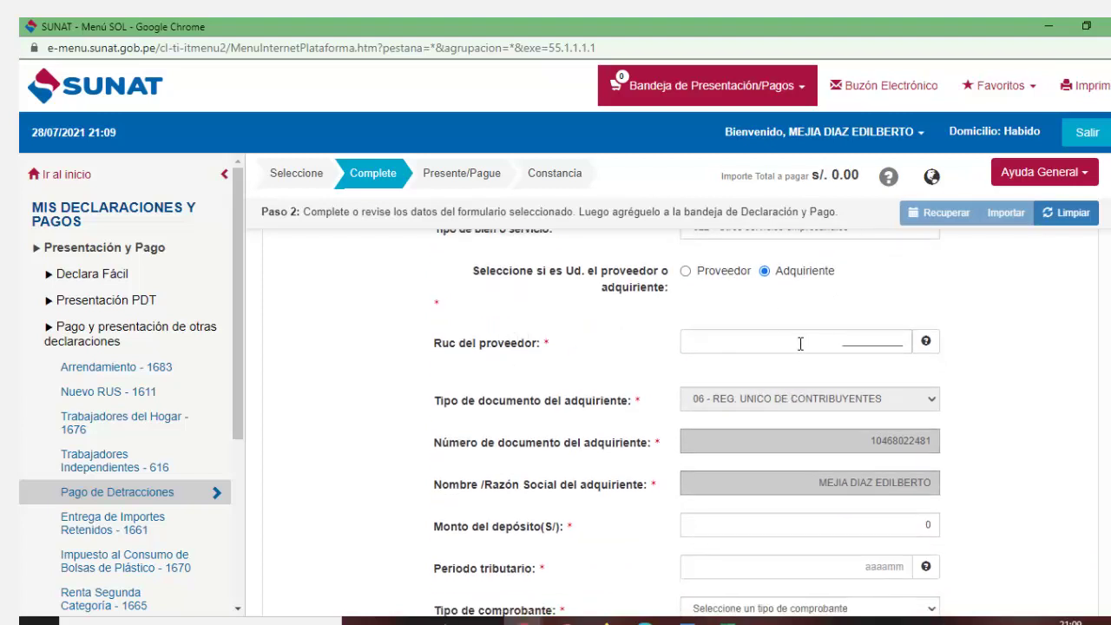
Paste the supplier's RUC into Ruc del proveedor and validate it so the data loads.
left_click(812, 344)
key("ctrl+v")
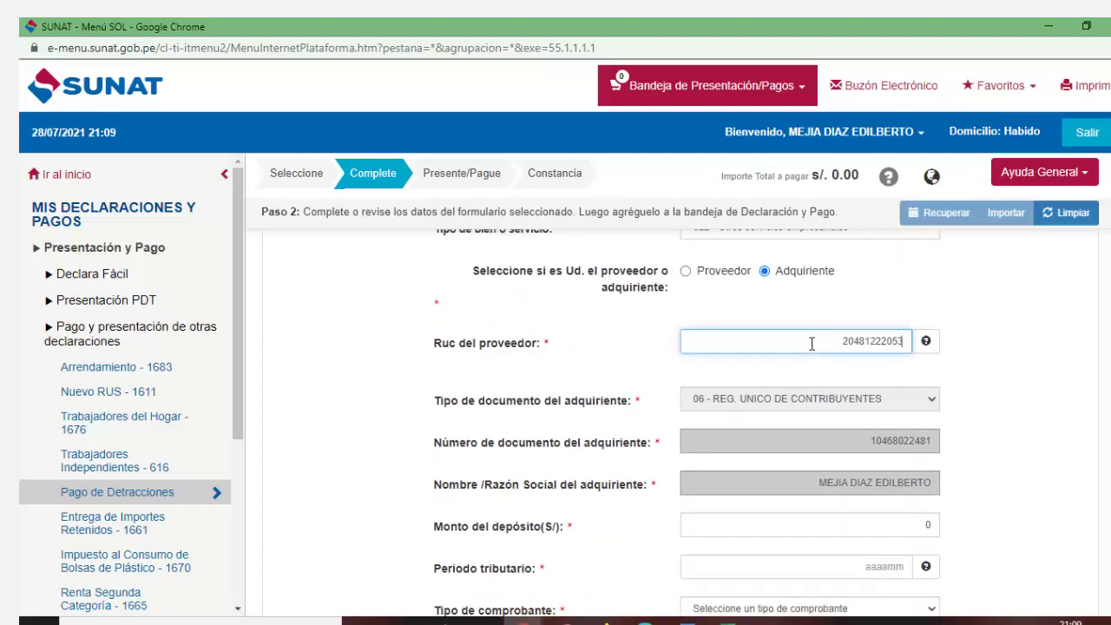
left_click(990, 367)
scroll(990, 367, "down", 2)
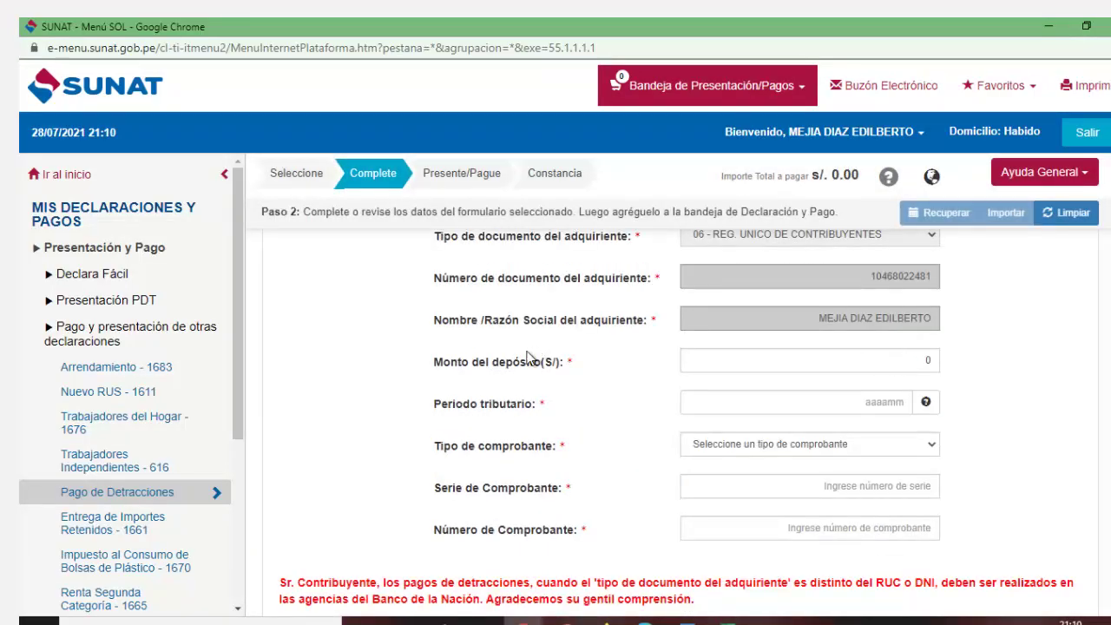
left_click(908, 359)
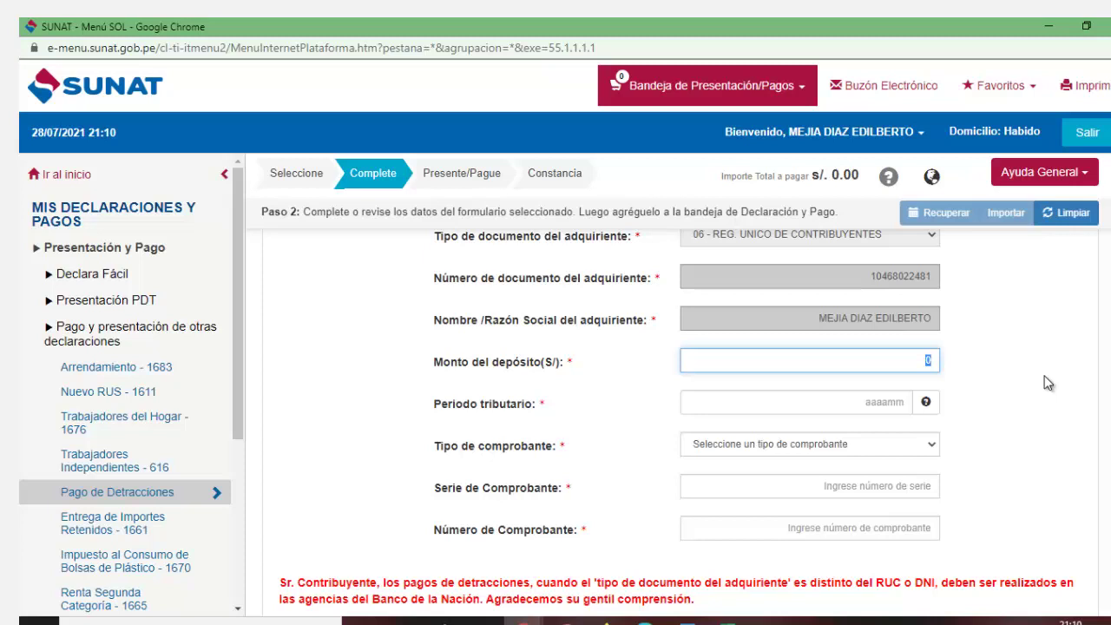
type("1")
type("50")
left_click(1046, 381)
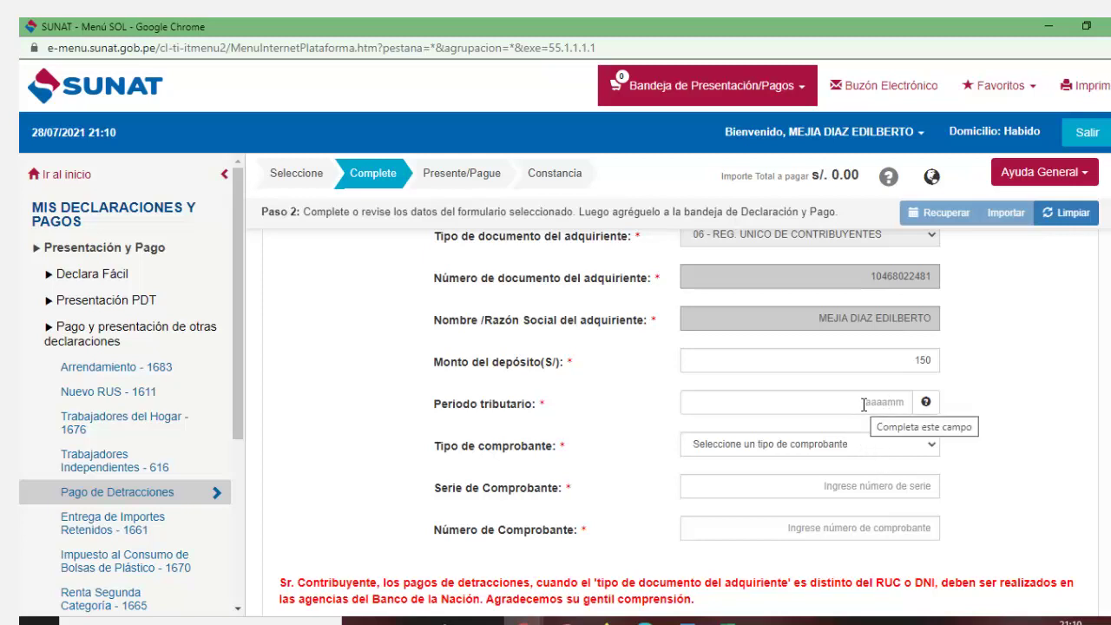
left_click(863, 403)
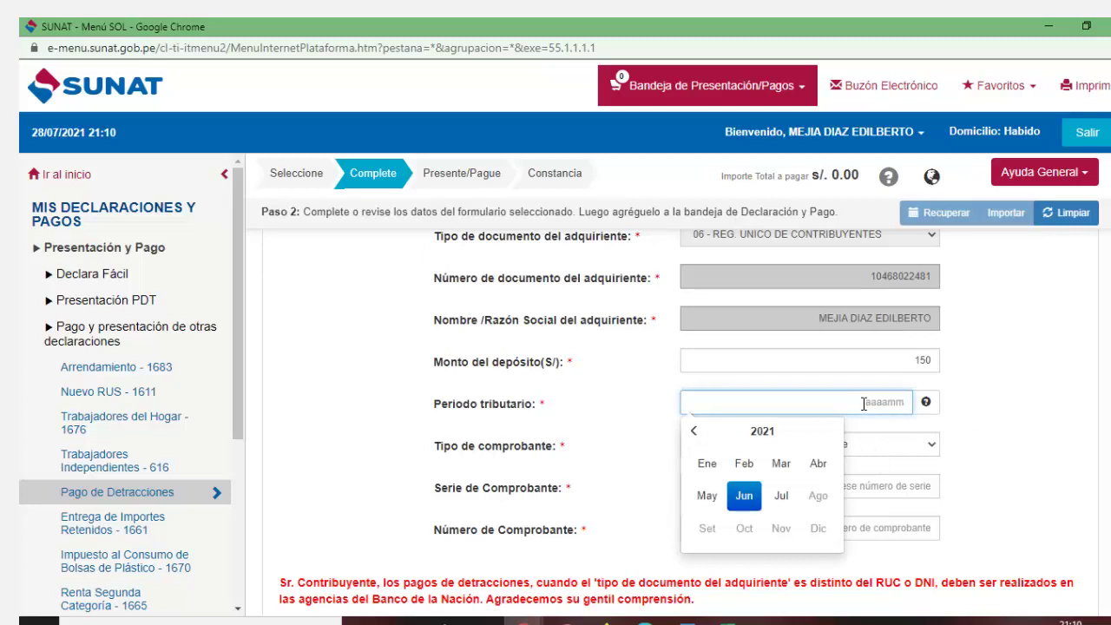
left_click(782, 497)
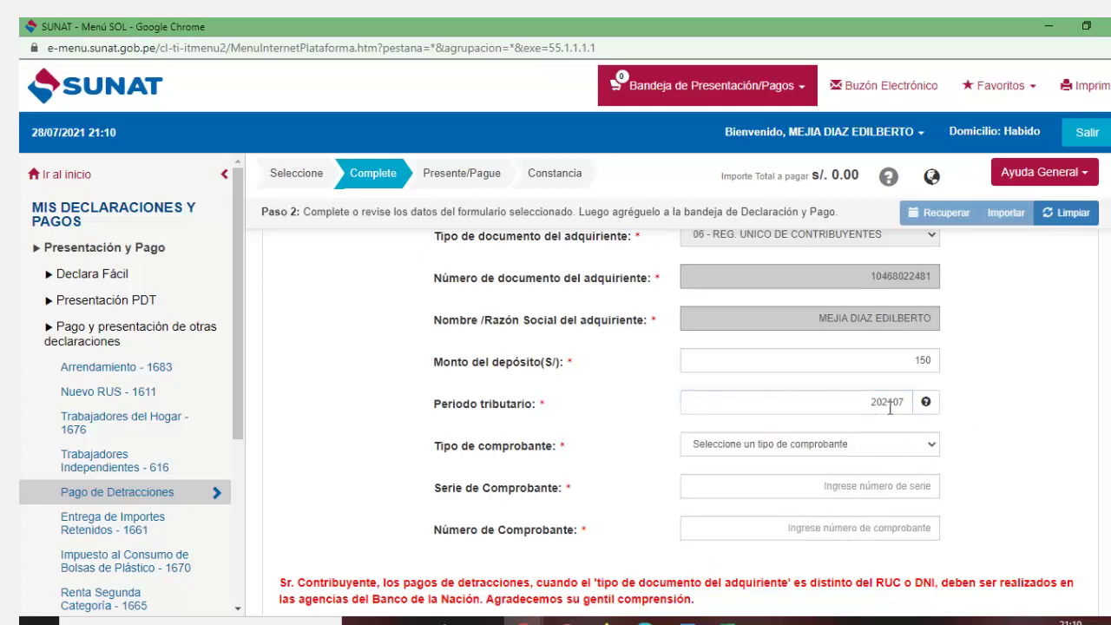
Set comprobante type 01 - FACTURA, series F001, and number 00000085.
left_click(831, 445)
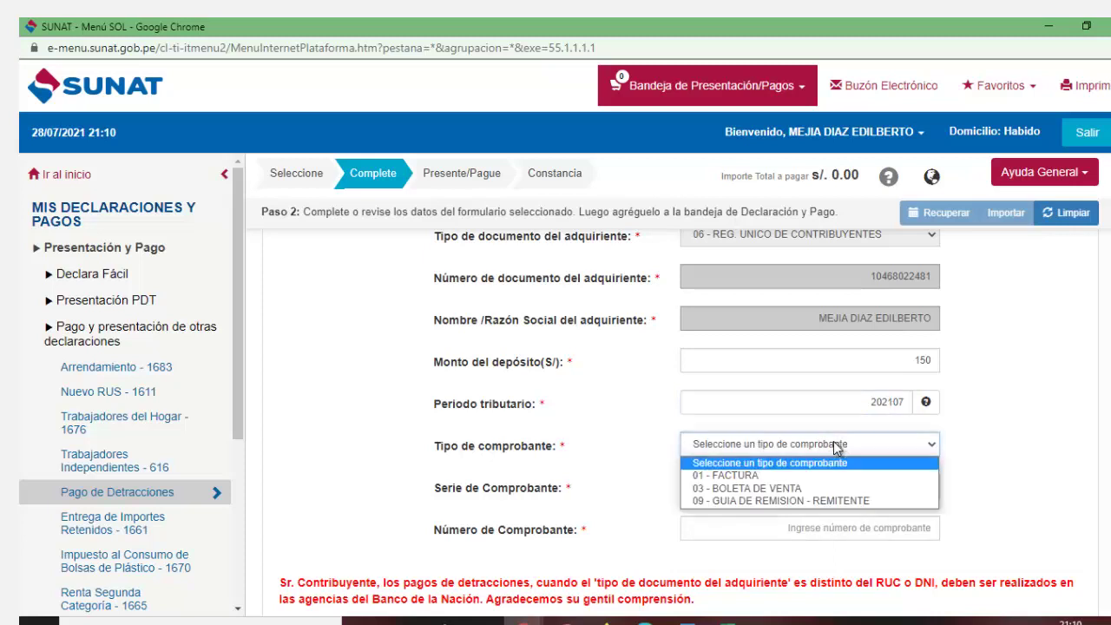
left_click(753, 476)
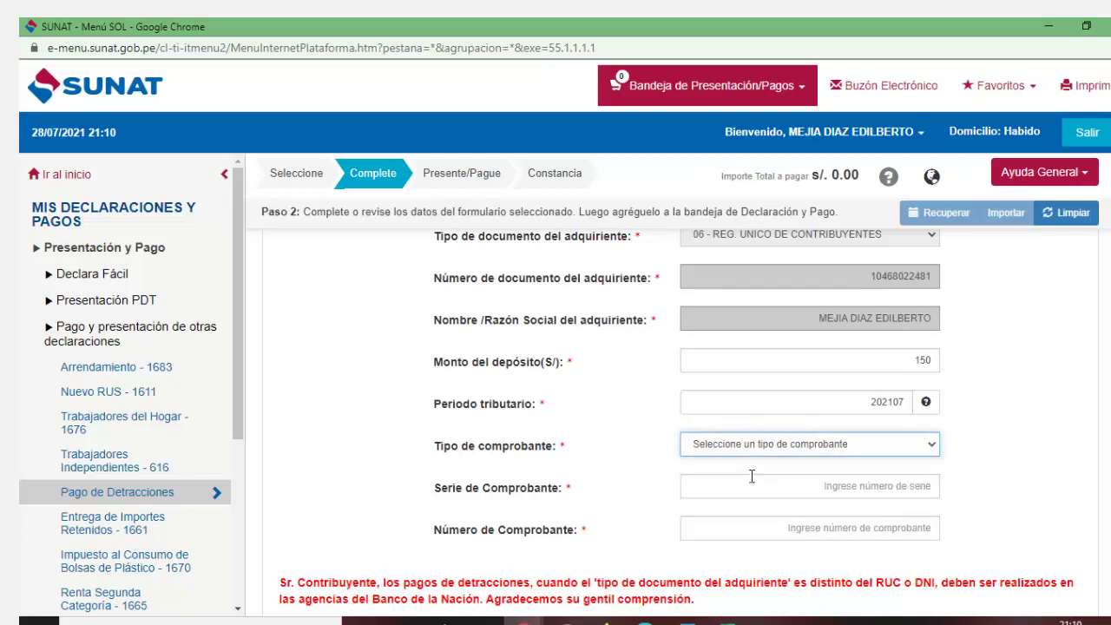
left_click(846, 488)
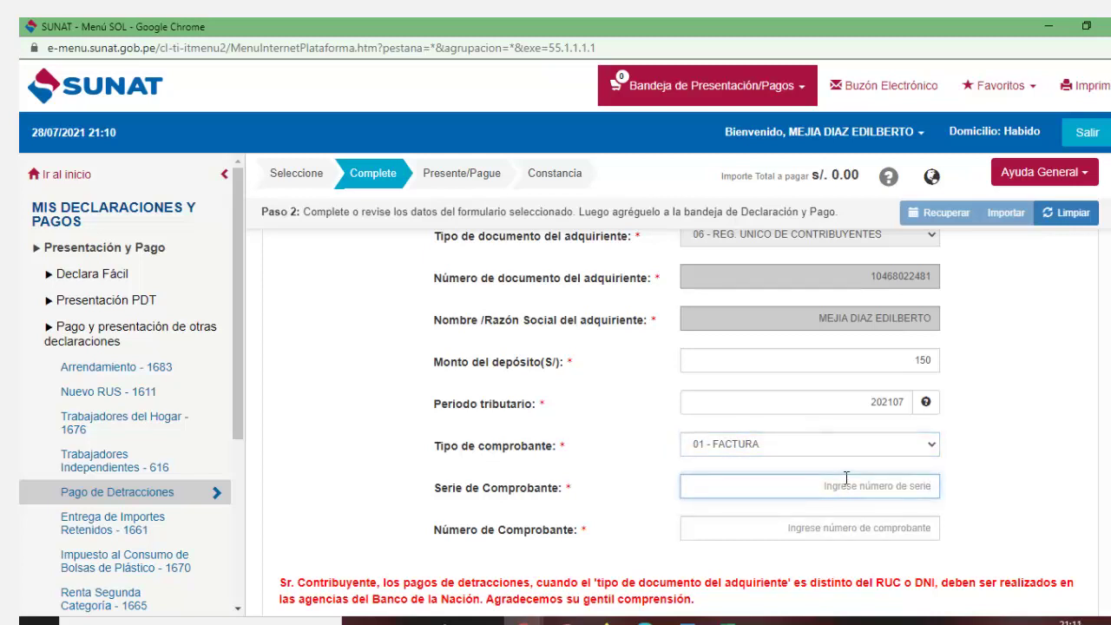
type("1")
type("00")
key("BackSpace")
key("BackSpace")
key("BackSpace")
type("F001")
scroll(816, 434, "down", 2)
left_click(794, 410)
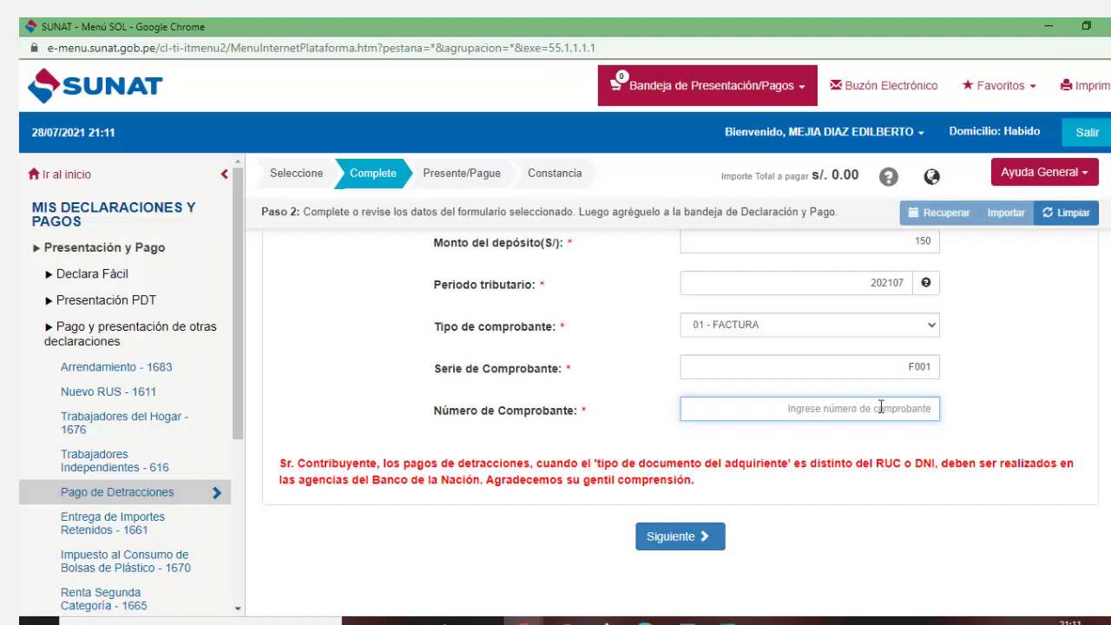
type("00")
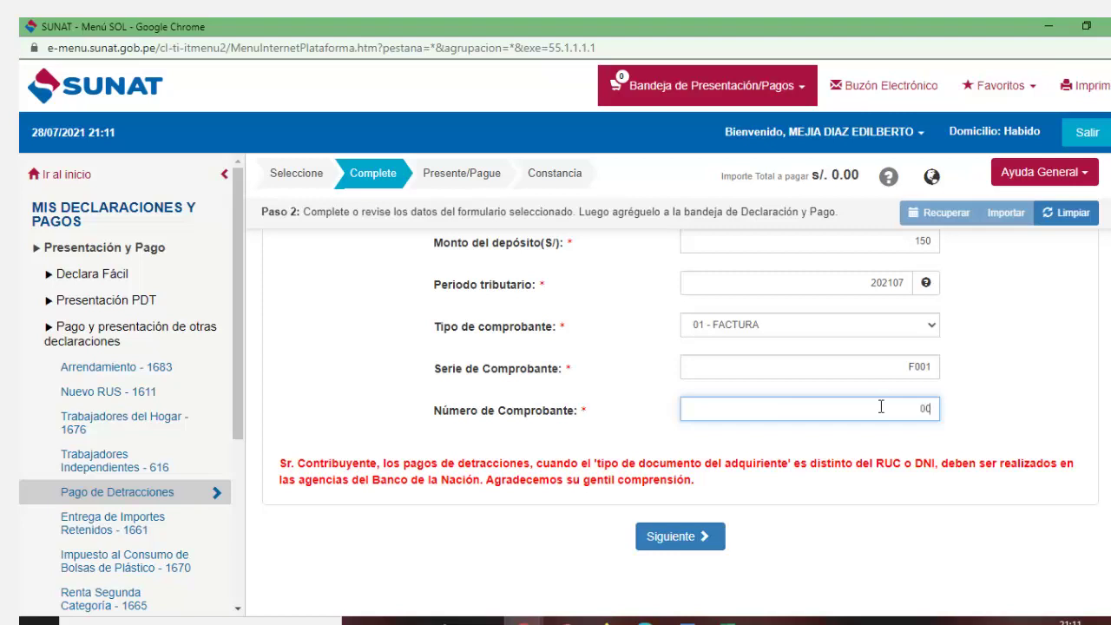
type("85")
Review the S/ 150 detracción summary and add it to the payment tray.
left_click(676, 537)
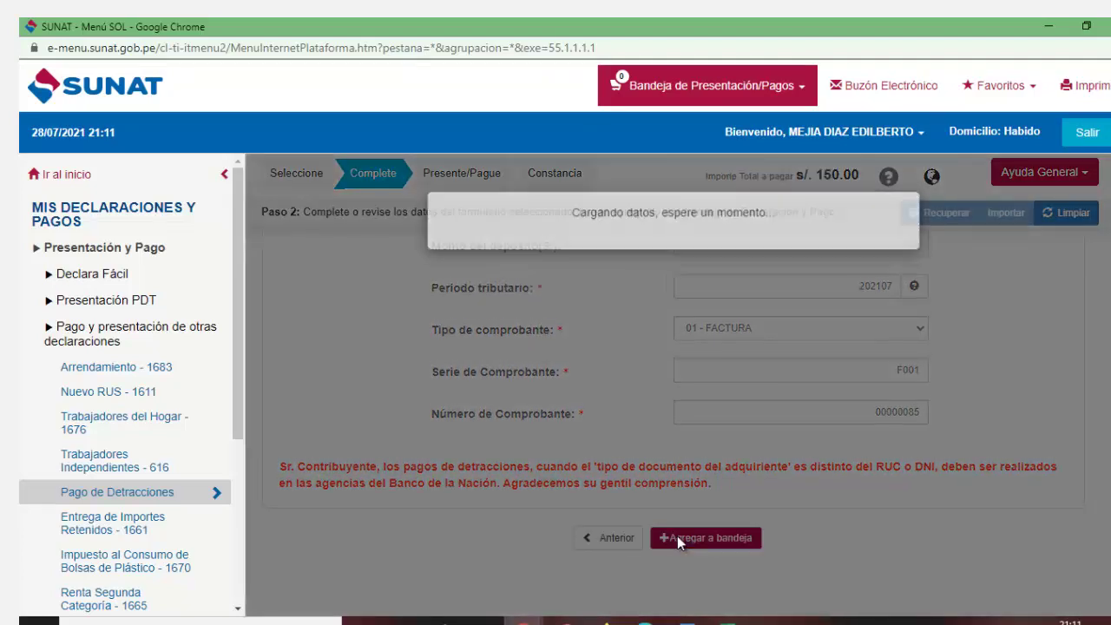
scroll(770, 399, "up", 1)
scroll(714, 391, "up", 2)
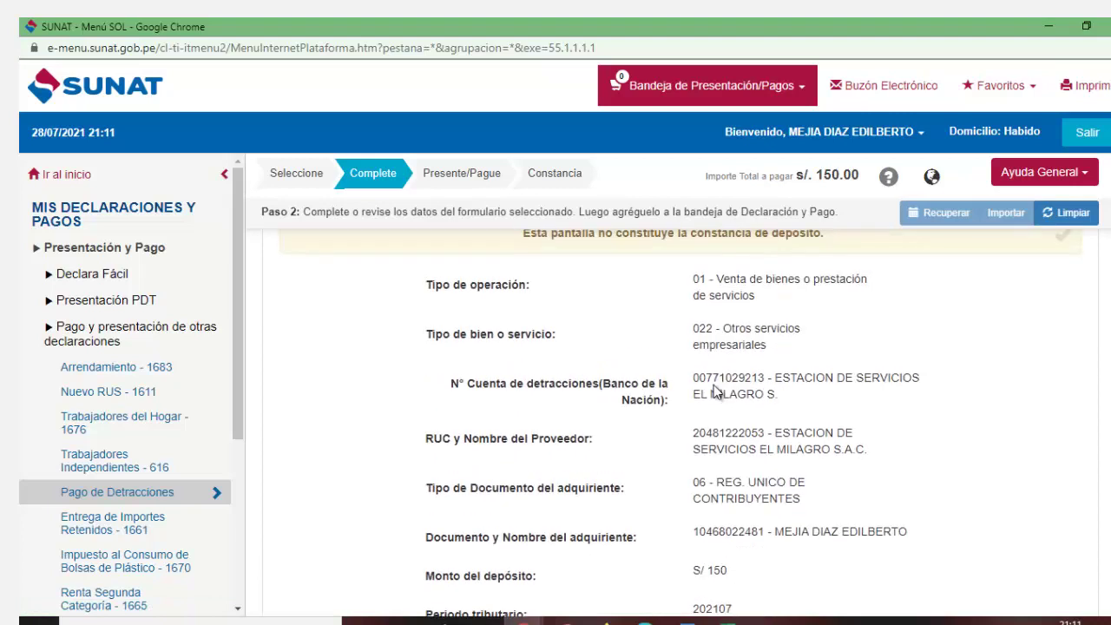
scroll(656, 336, "up", 1)
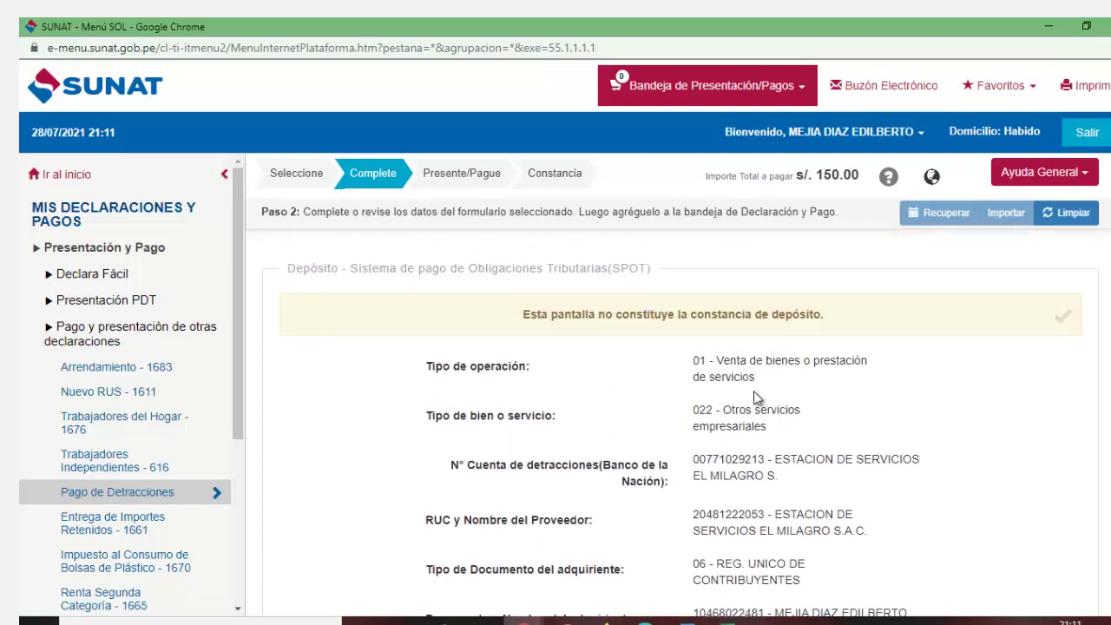
scroll(754, 397, "down", 2)
scroll(660, 343, "down", 1)
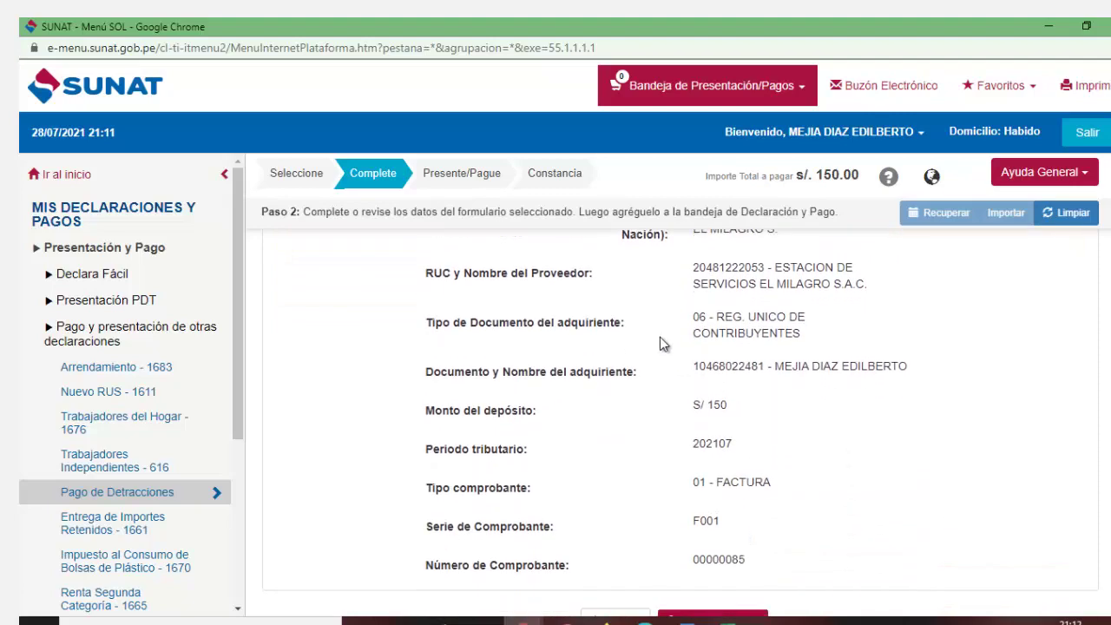
scroll(668, 356, "down", 1)
scroll(678, 379, "up", 2)
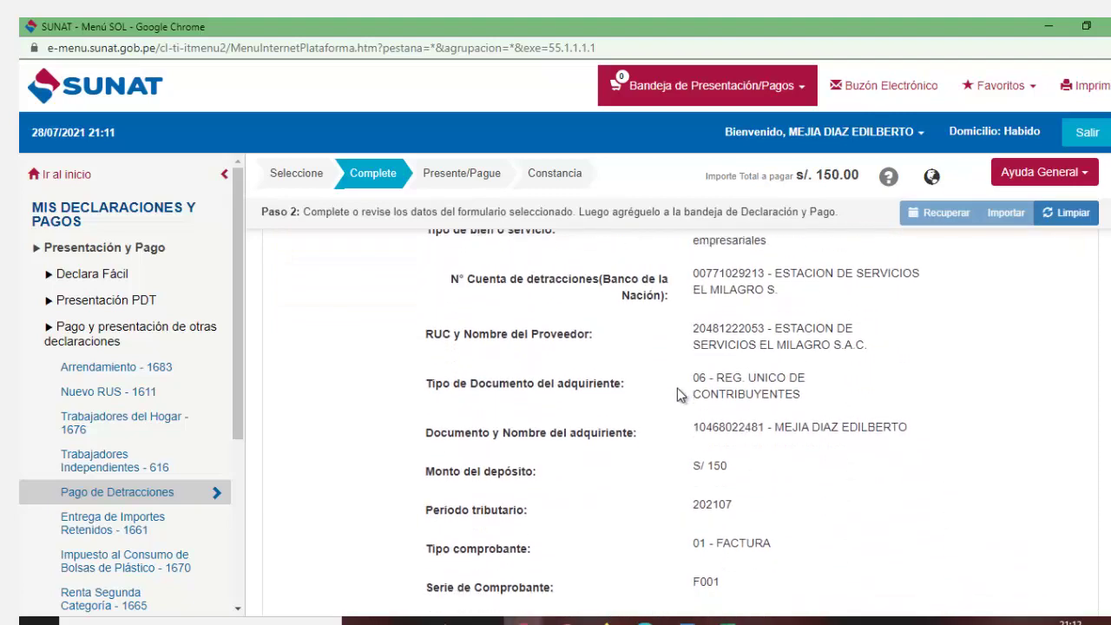
scroll(677, 390, "down", 2)
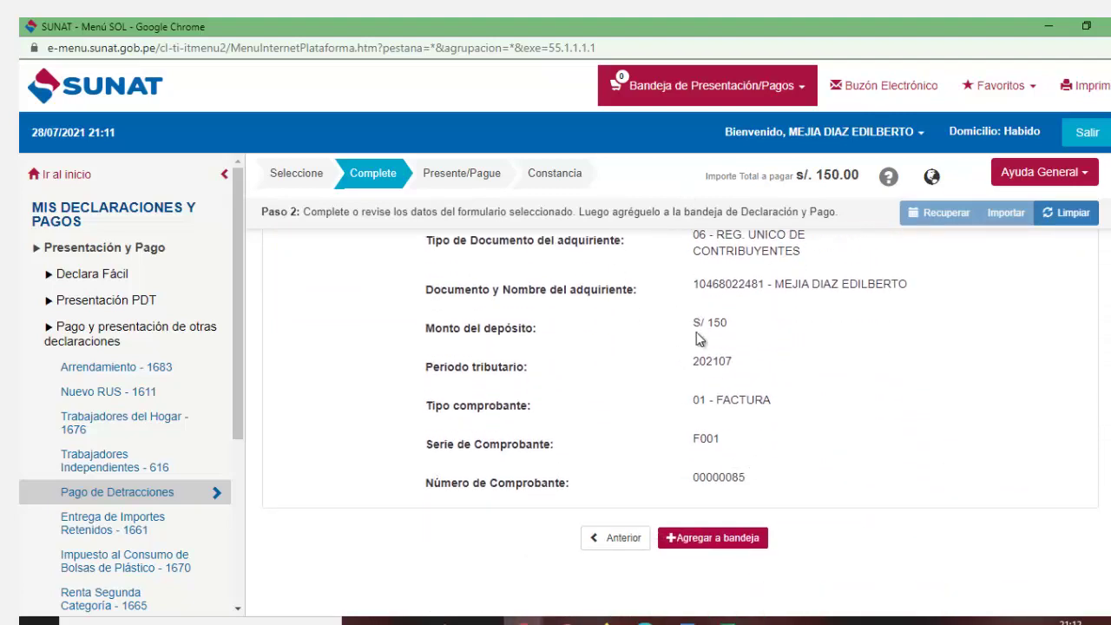
left_click(709, 538)
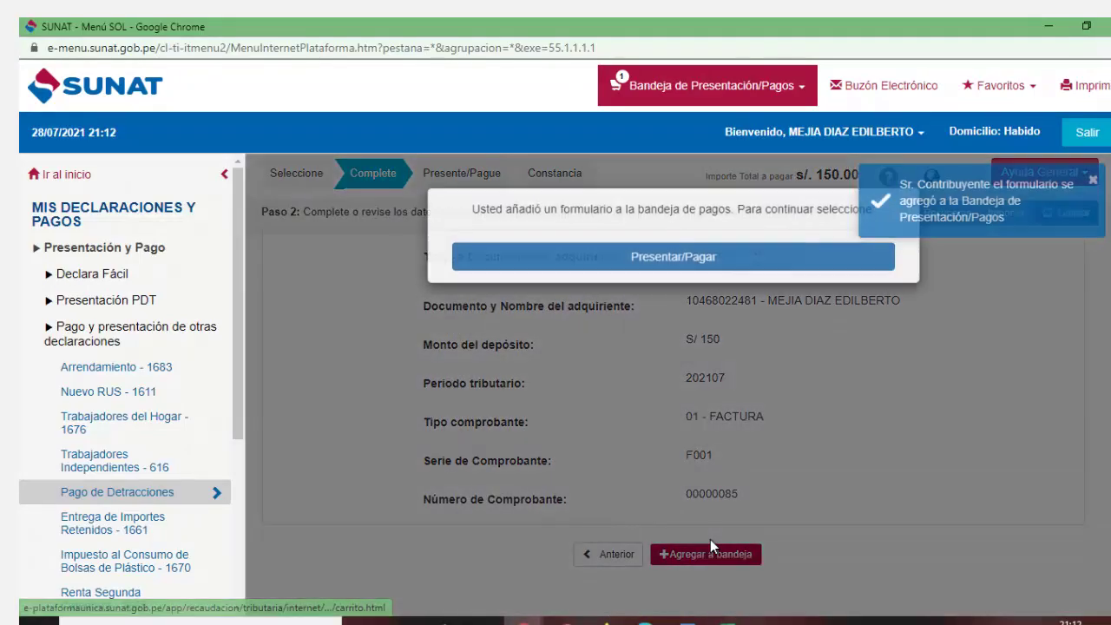
Choose NPD as the payment method for the S/ 150 tray and submit the payment.
left_click(647, 271)
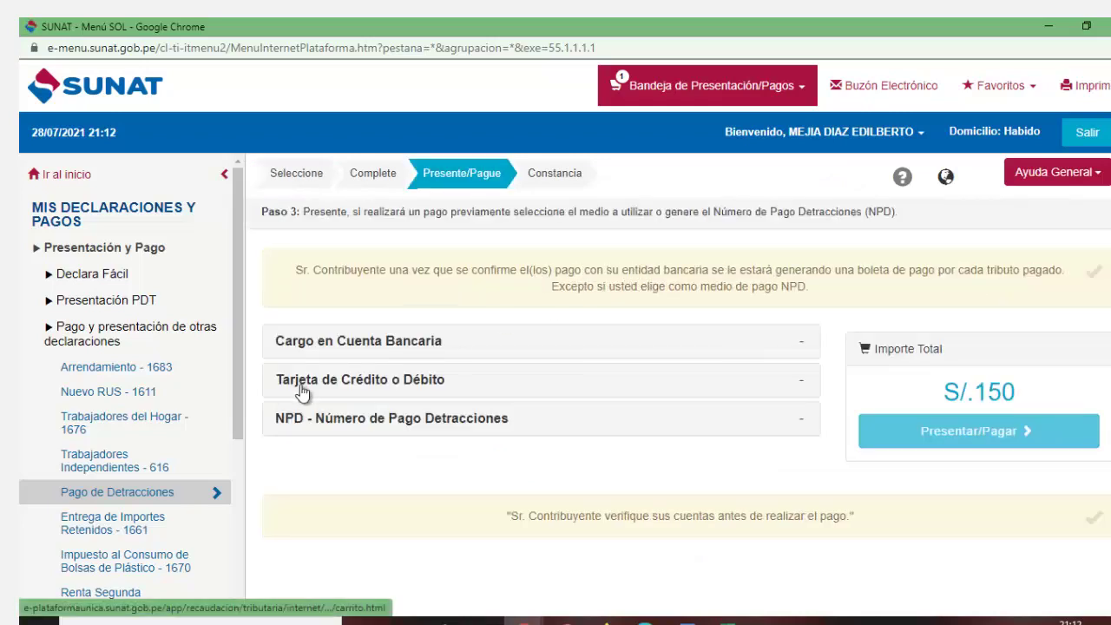
left_click(399, 348)
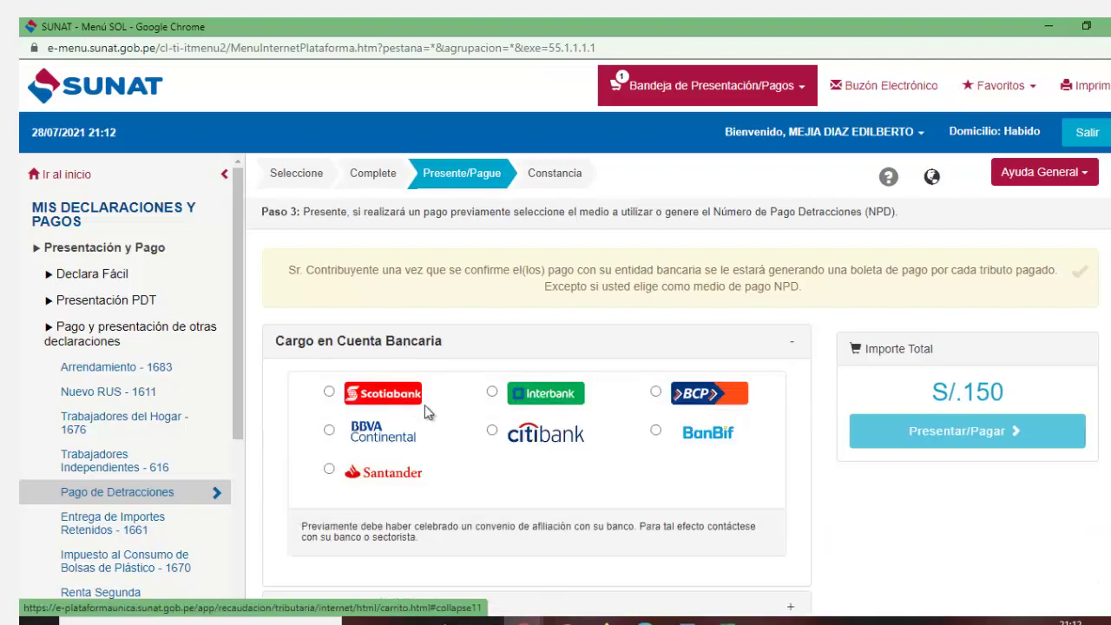
scroll(523, 444, "down", 1)
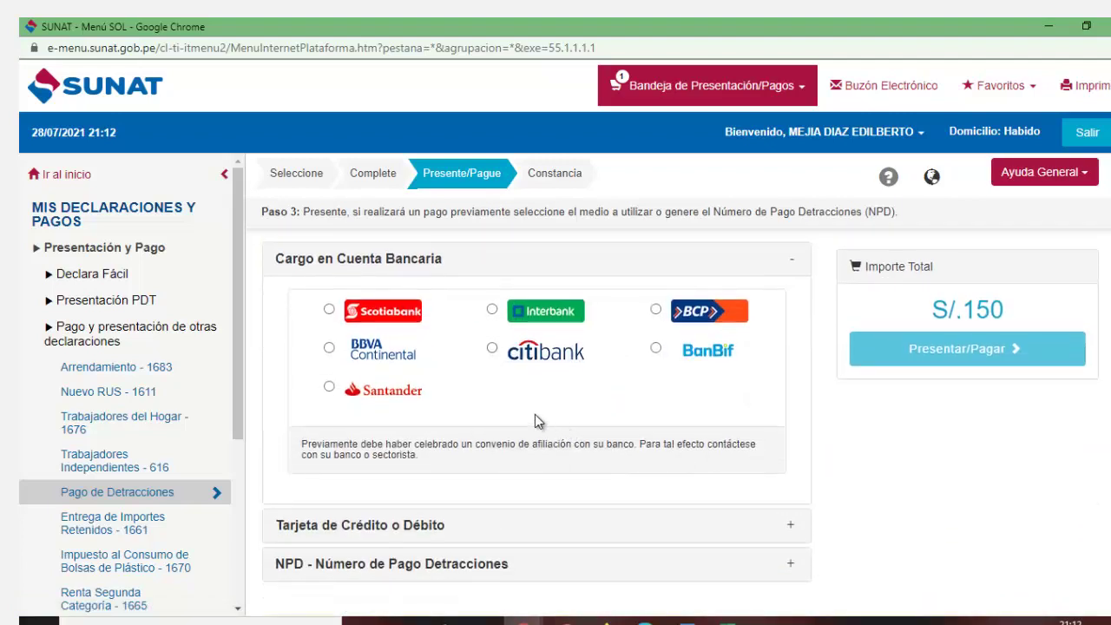
scroll(485, 452, "down", 1)
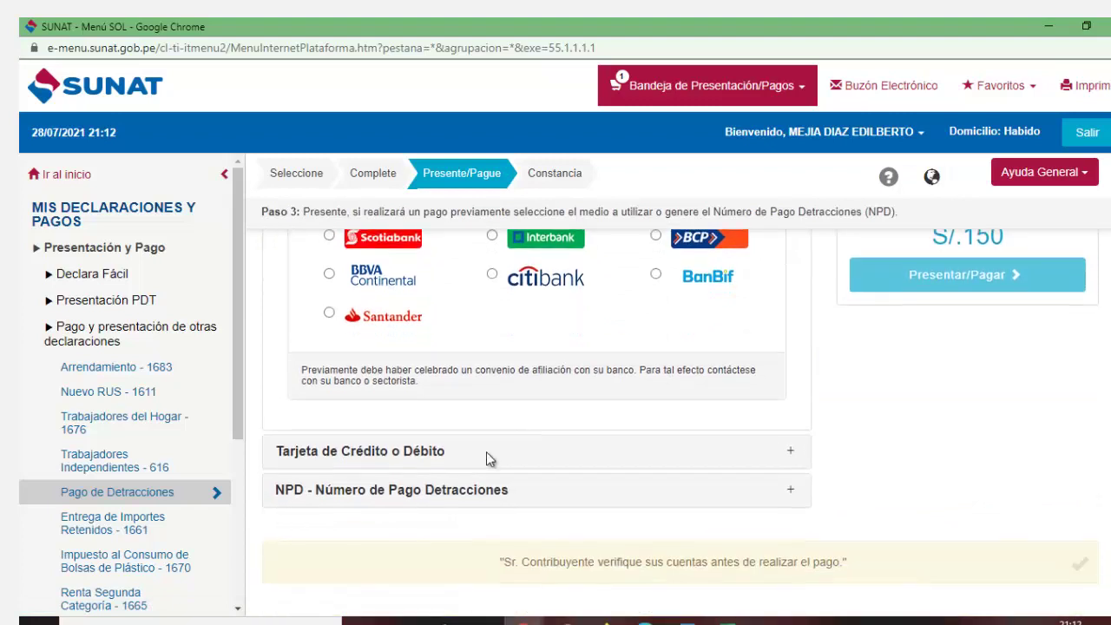
left_click(363, 451)
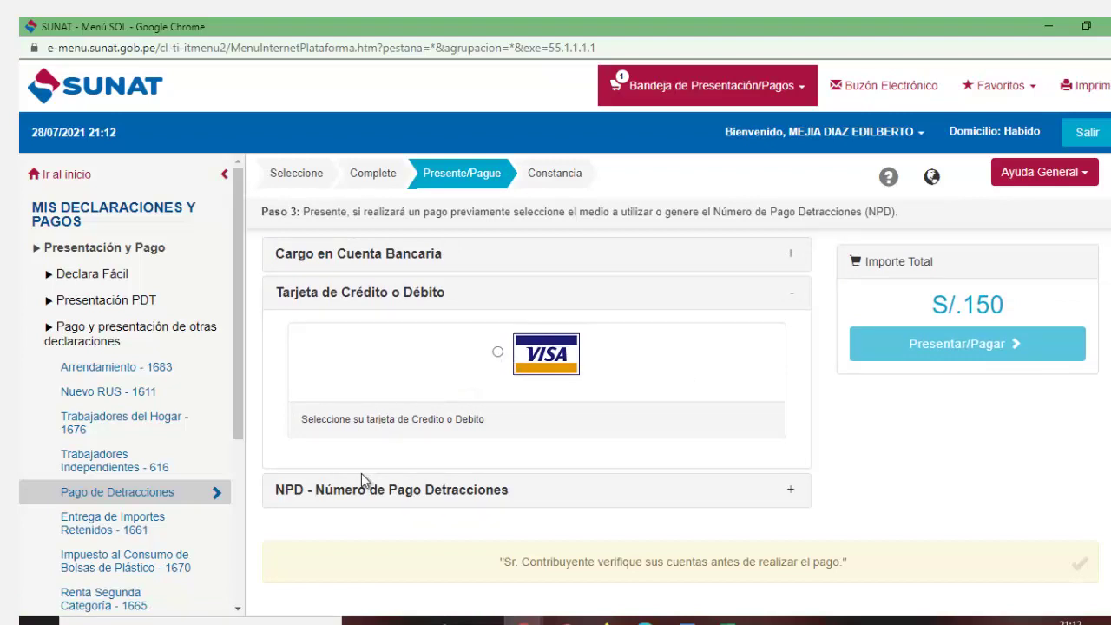
left_click(448, 491)
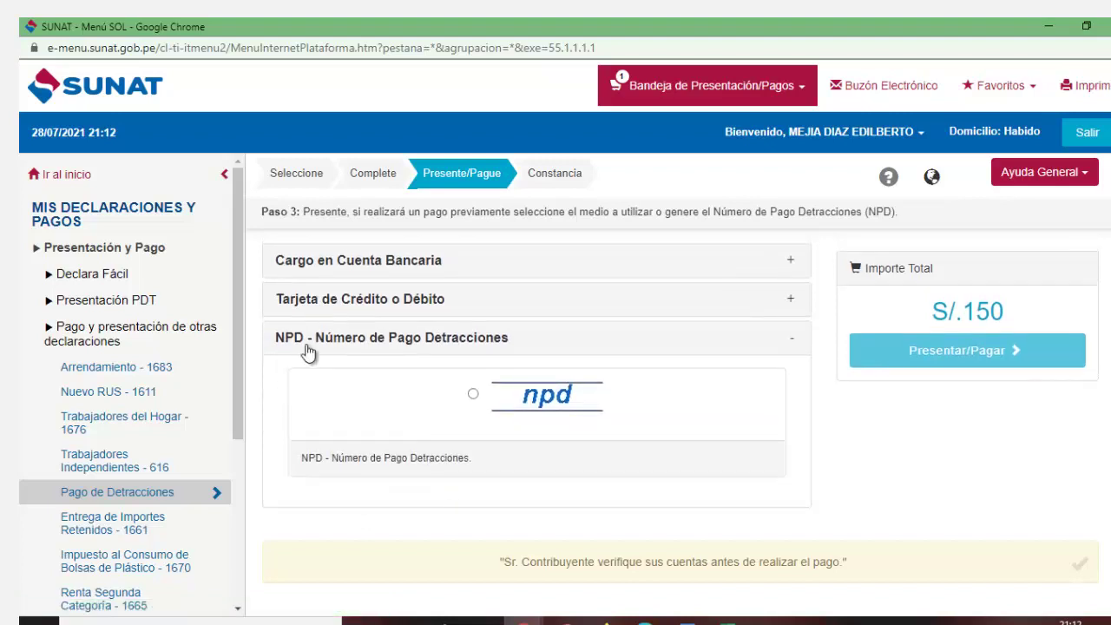
left_click(473, 393)
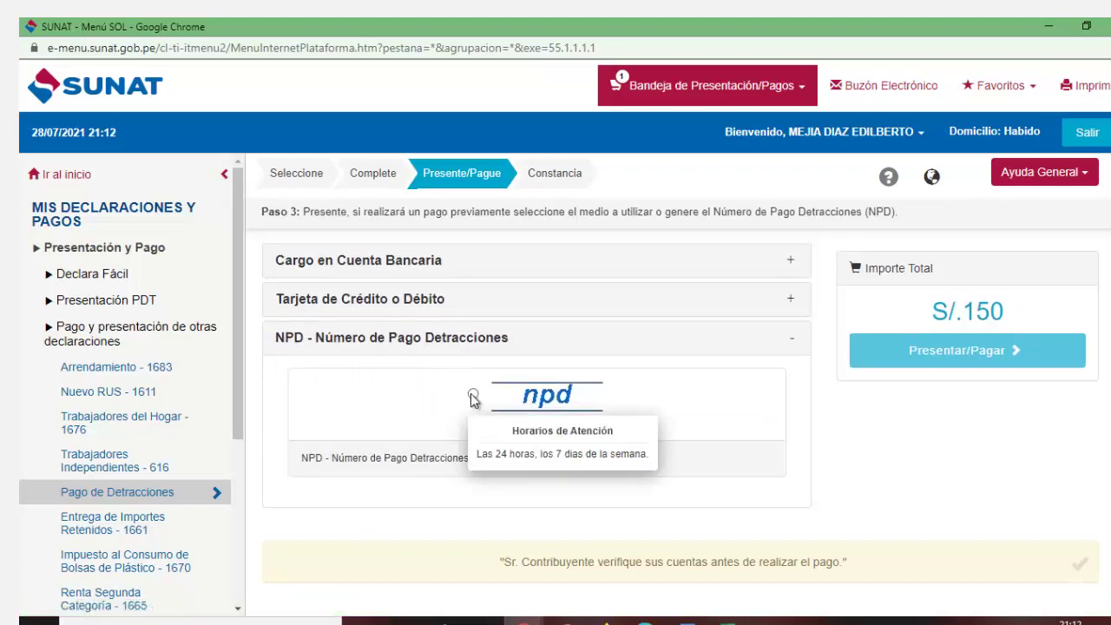
left_click(969, 352)
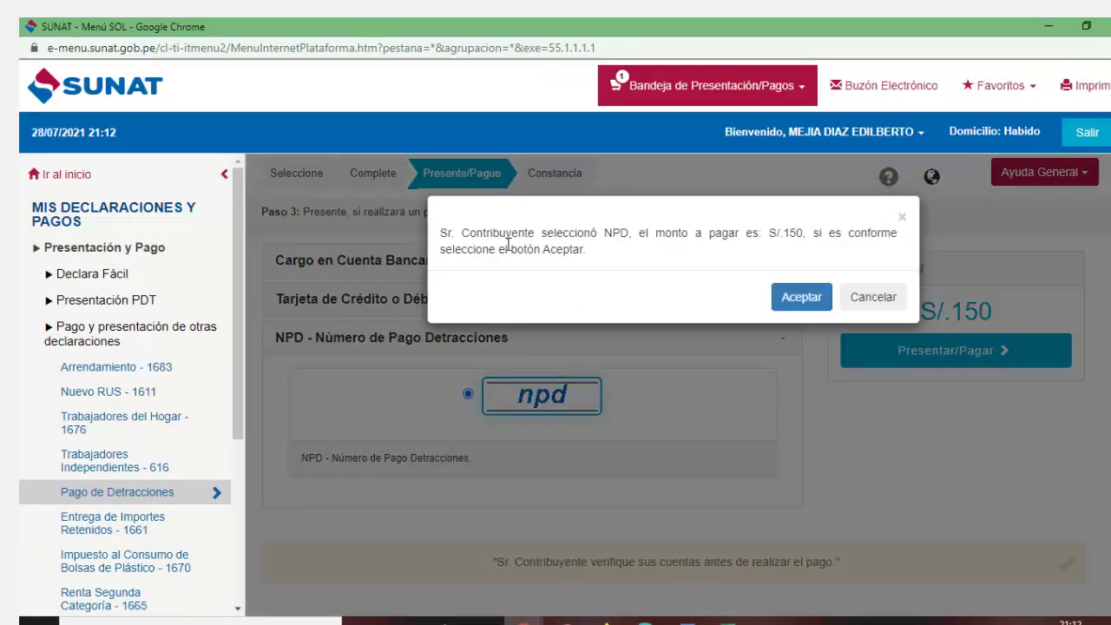
Confirm the S/ 150 NPD payment and compare today's date with the 01/08/2021 deadline.
left_click(785, 285)
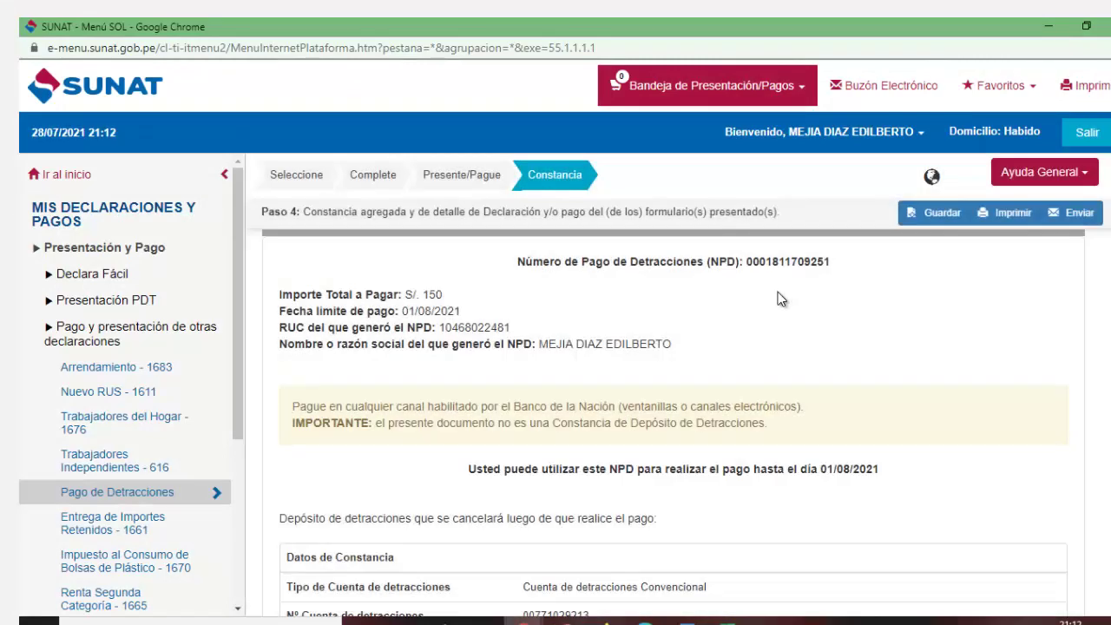
scroll(504, 339, "down", 2)
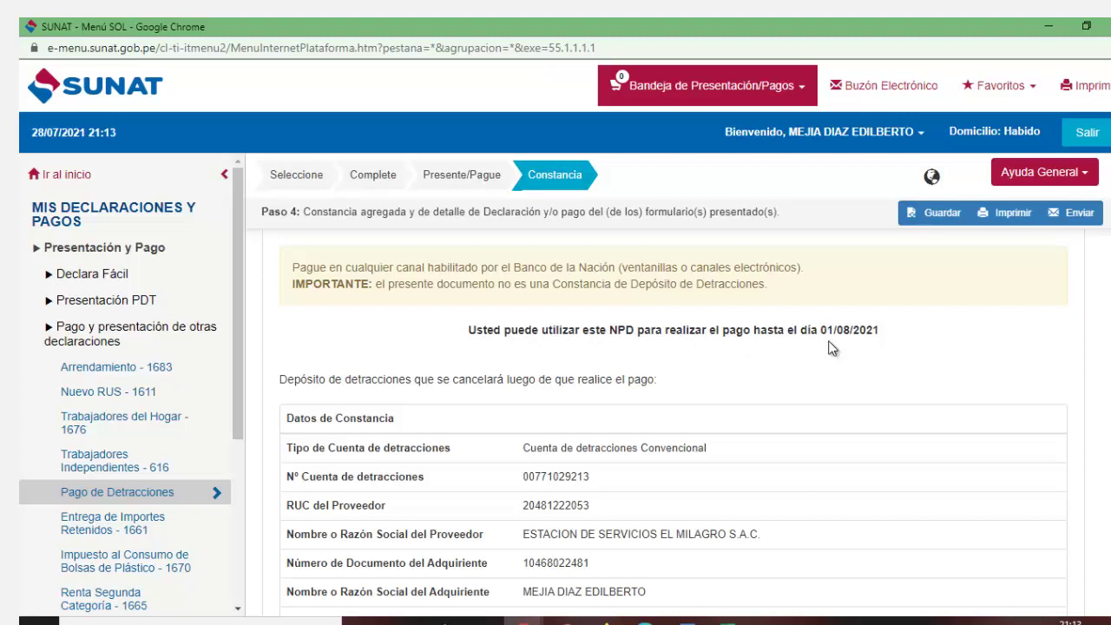
left_click(1069, 622)
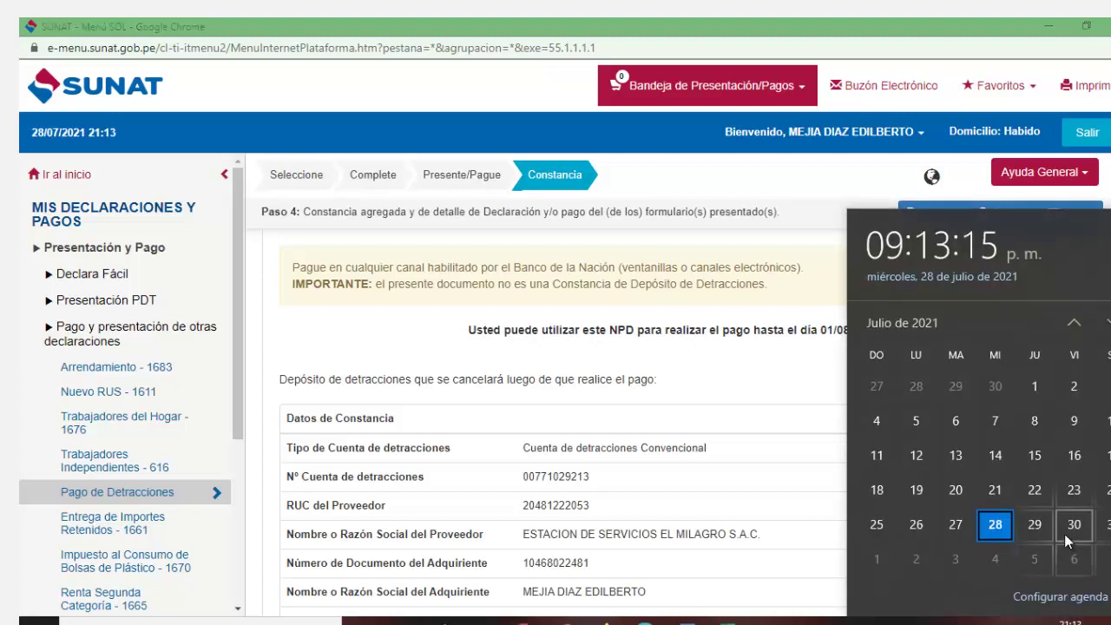
left_click(761, 391)
Review the Constancia NPD and highlight the generated NPD payment number.
scroll(715, 378, "down", 3)
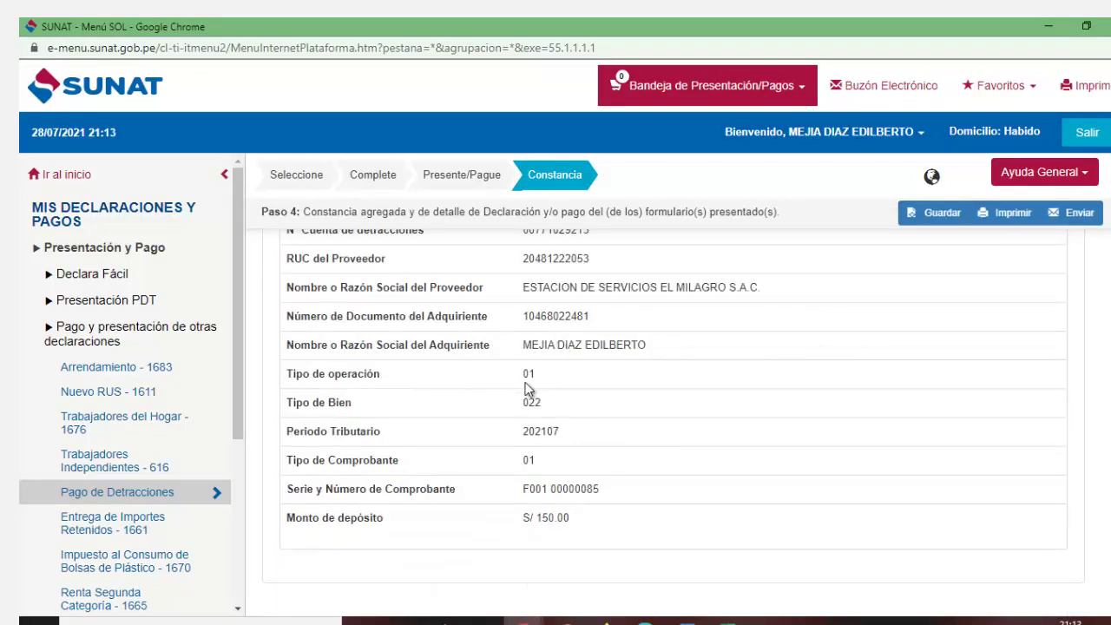
scroll(617, 420, "up", 3)
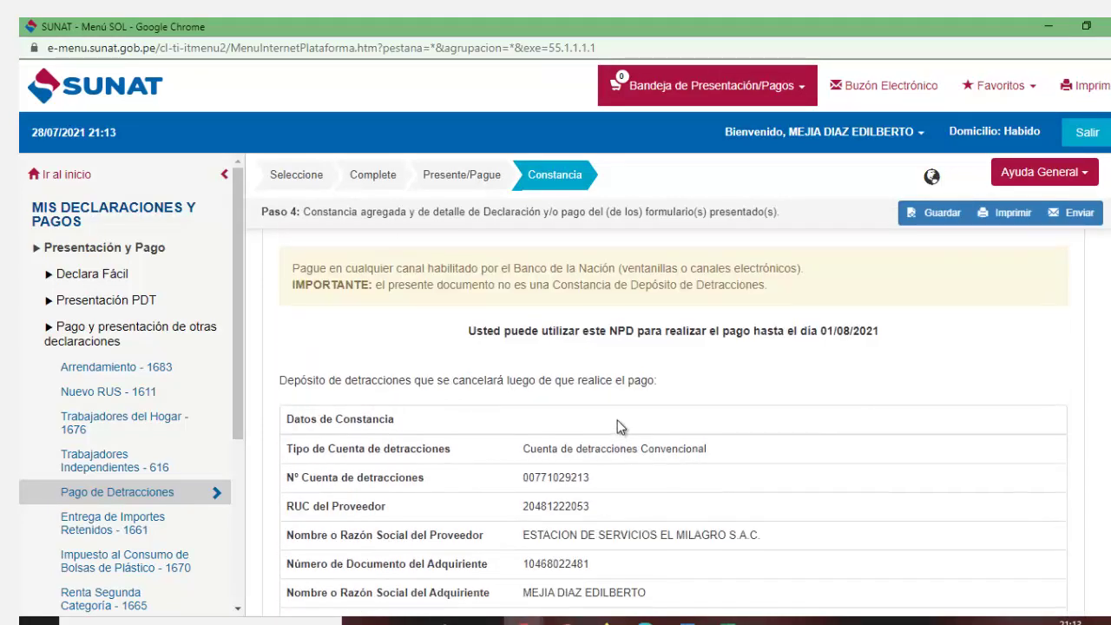
scroll(617, 418, "up", 3)
scroll(617, 417, "up", 1)
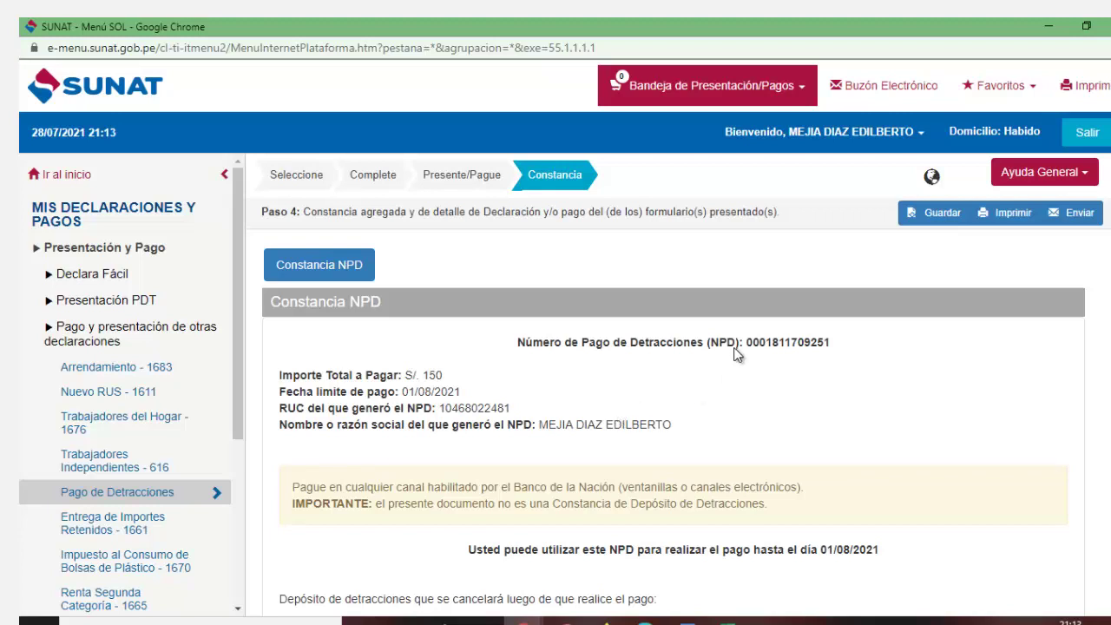
left_click_drag(748, 343, 810, 343)
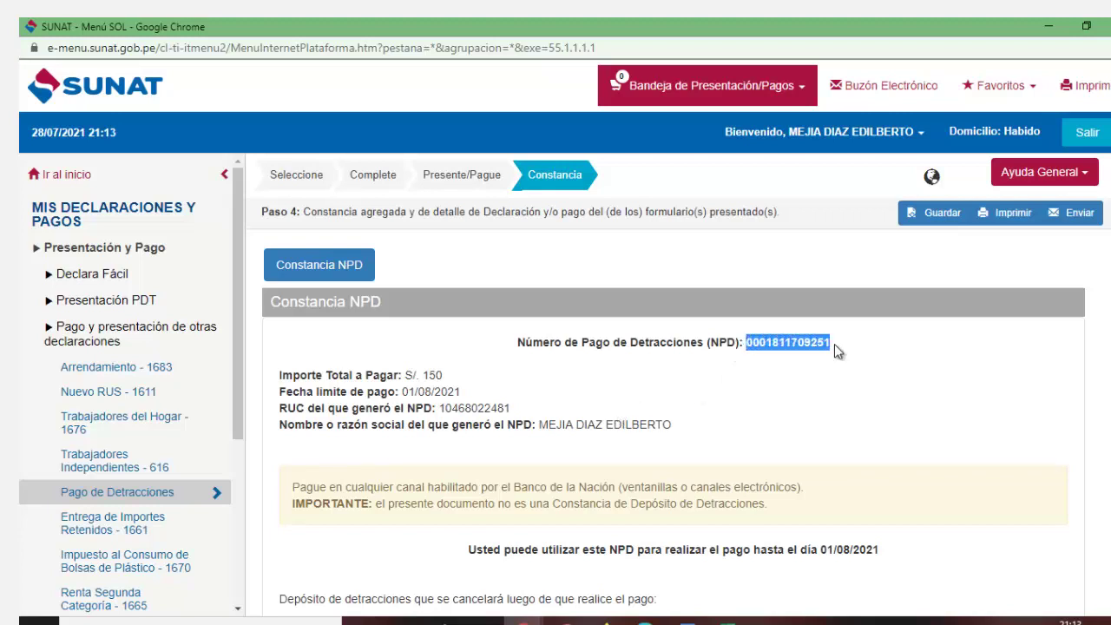
left_click(834, 344)
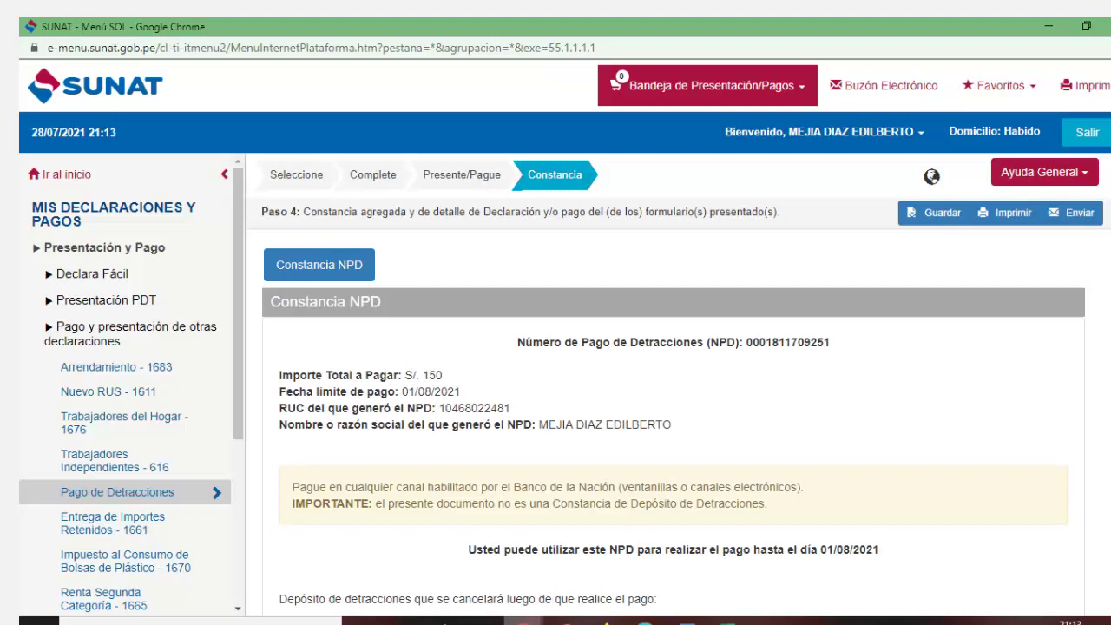
Bring the other Chrome window forward and return to the YouTube channel's uploaded-videos page.
mouse_move(524, 619)
left_click(482, 579)
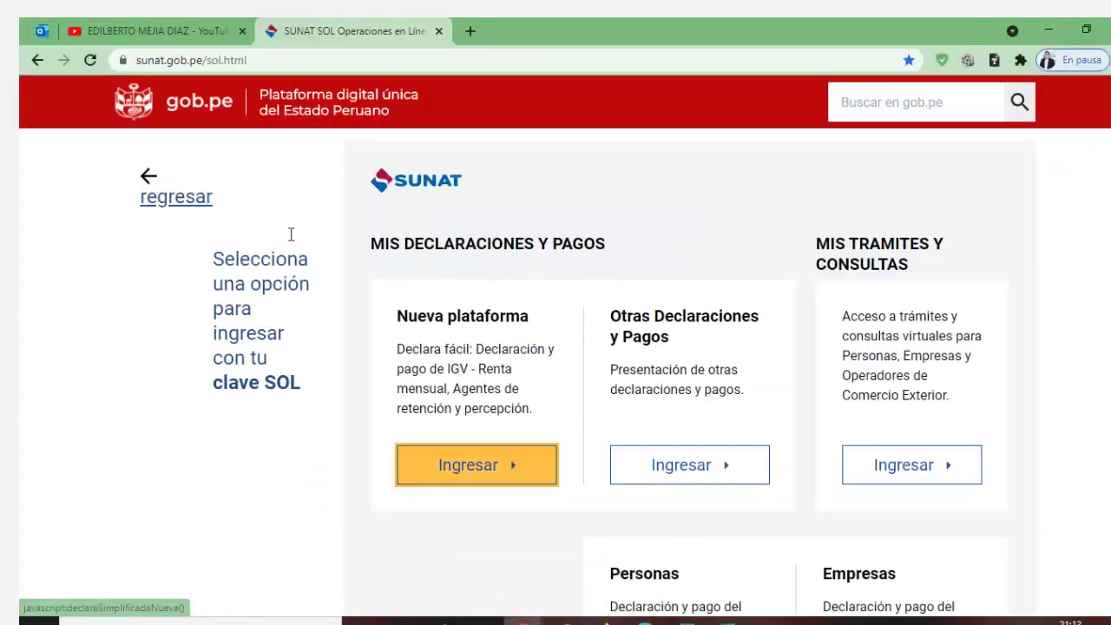
left_click(206, 30)
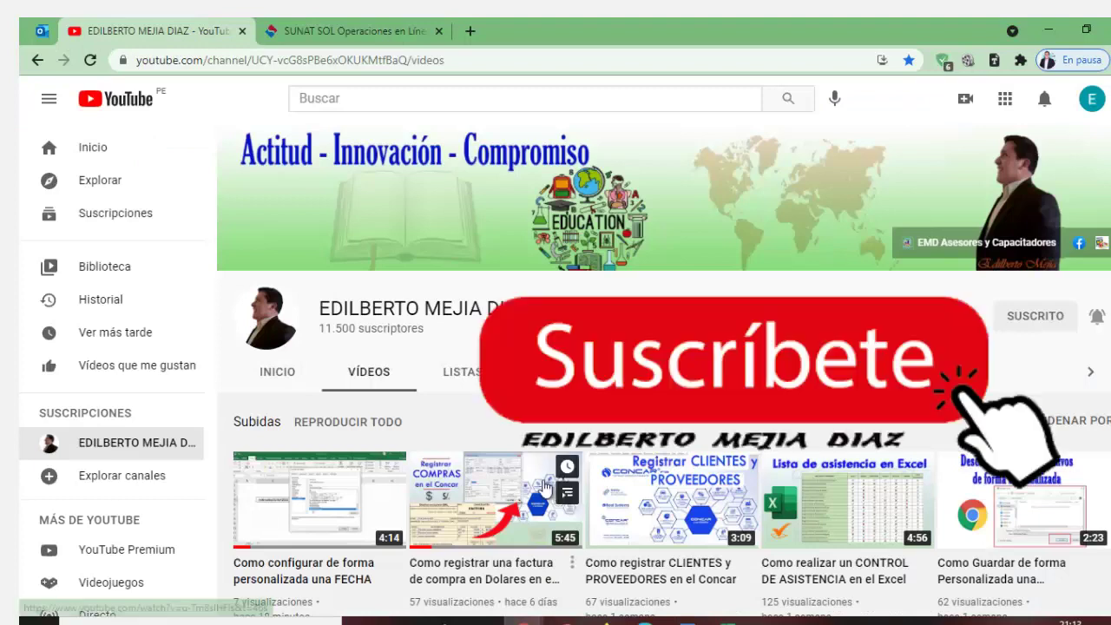